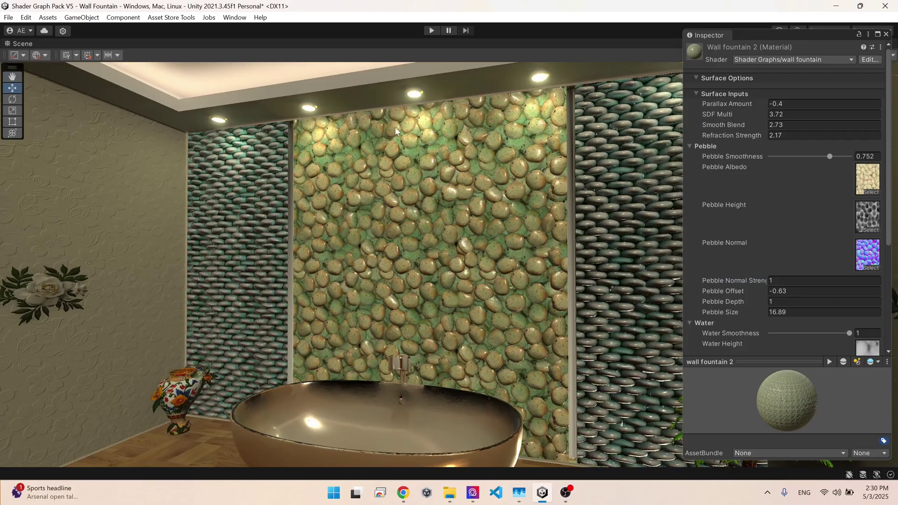
- Set the wall fountain 2 material's Pebble Offset to -0.67 and its Pebble Size to 16.63
{"action": "key", "text": "w"}
{"action": "right_click_drag", "start_coordinate": [391, 222], "coordinate": [326, 306]}
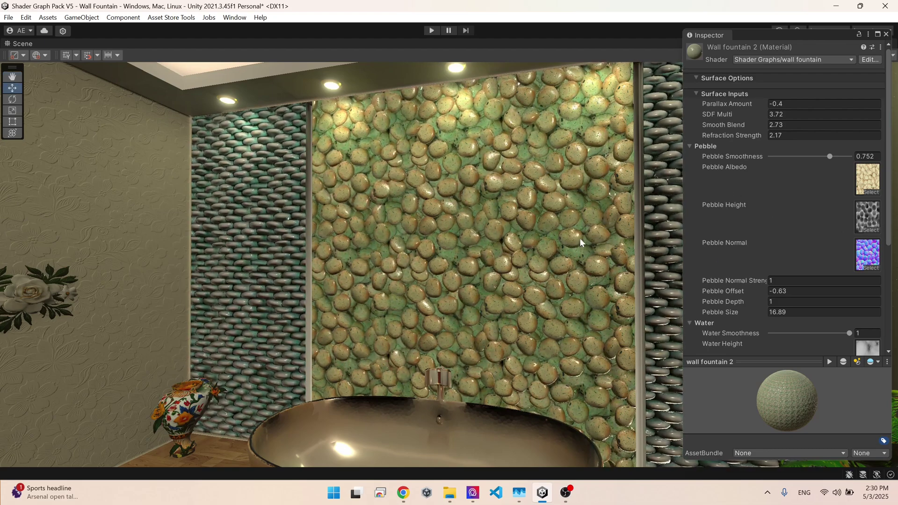
{"action": "scroll", "coordinate": [739, 276], "scroll_direction": "down", "scroll_amount": 3}
{"action": "scroll", "coordinate": [750, 237], "scroll_direction": "up", "scroll_amount": 2}
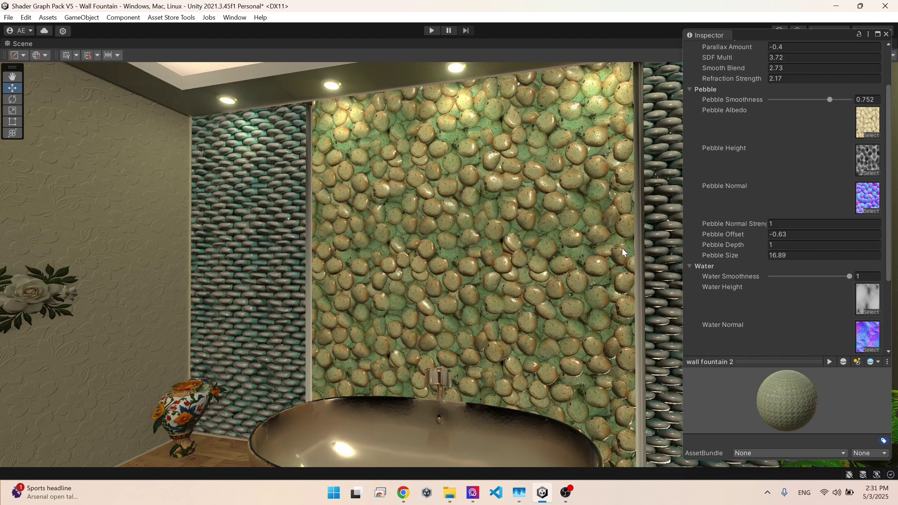
{"action": "scroll", "coordinate": [787, 189], "scroll_direction": "up", "scroll_amount": 3}
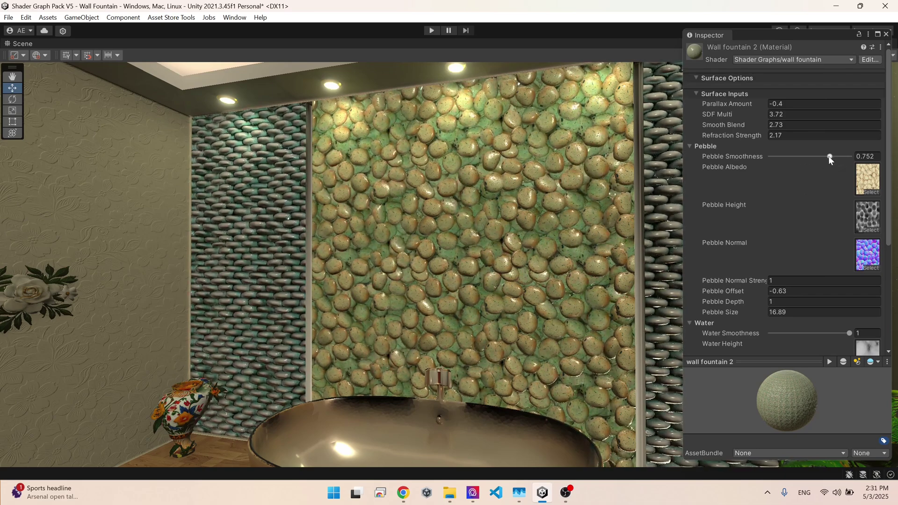
{"action": "scroll", "coordinate": [795, 243], "scroll_direction": "down", "scroll_amount": 3}
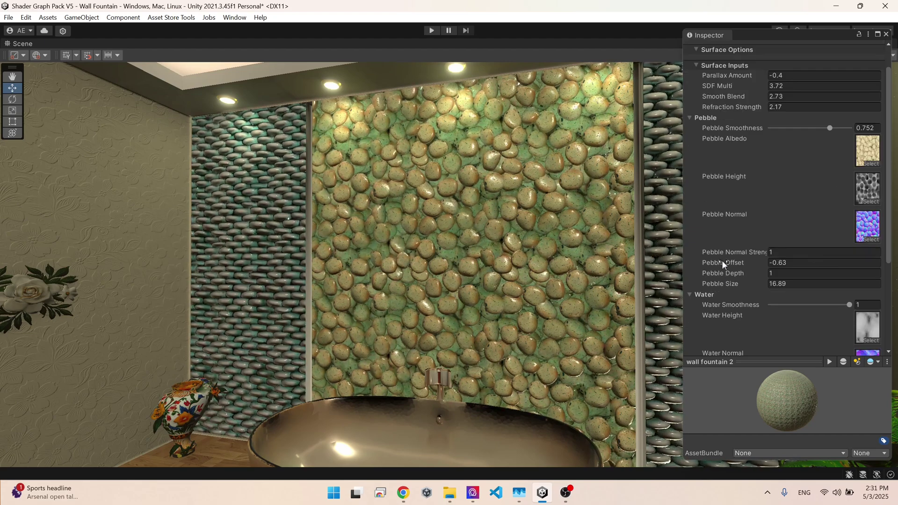
{"action": "mouse_move", "coordinate": [722, 260]}
{"action": "left_mouse_down"}
{"action": "mouse_move", "coordinate": [732, 268]}
{"action": "mouse_move", "coordinate": [723, 260]}
{"action": "left_mouse_up"}
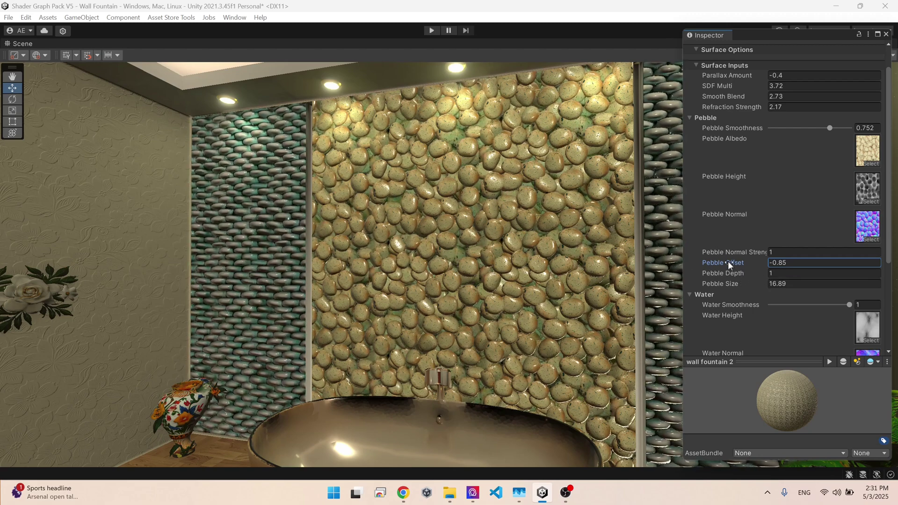
{"action": "left_click_drag", "start_coordinate": [727, 261], "coordinate": [729, 262]}
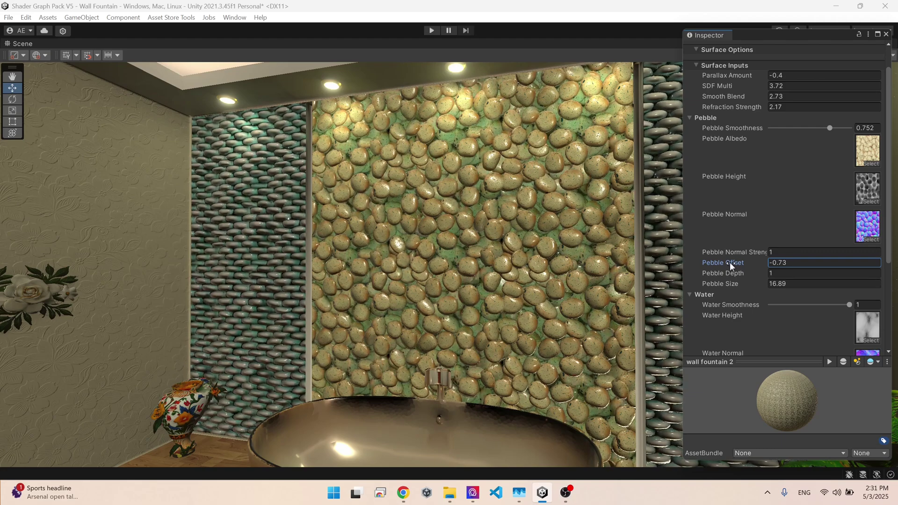
{"action": "scroll", "coordinate": [744, 281], "scroll_direction": "down", "scroll_amount": 5}
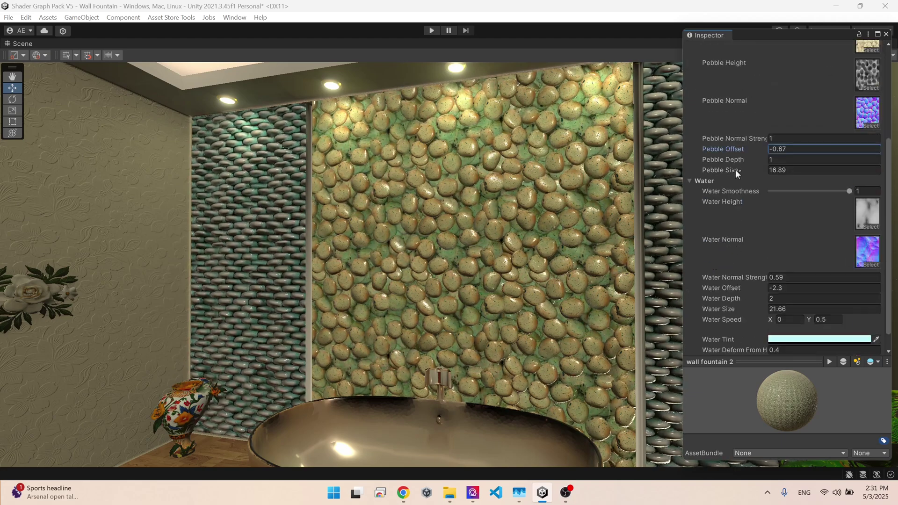
{"action": "left_click_drag", "start_coordinate": [736, 169], "coordinate": [755, 249]}
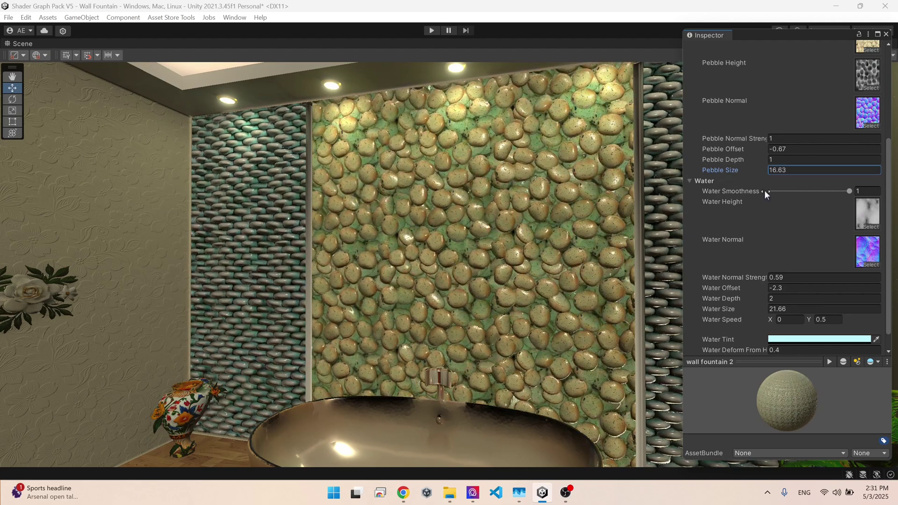
- Set the material's Water Size to 33.84 and its Water Speed Y to 0.5
{"action": "scroll", "coordinate": [761, 223], "scroll_direction": "down", "scroll_amount": 1}
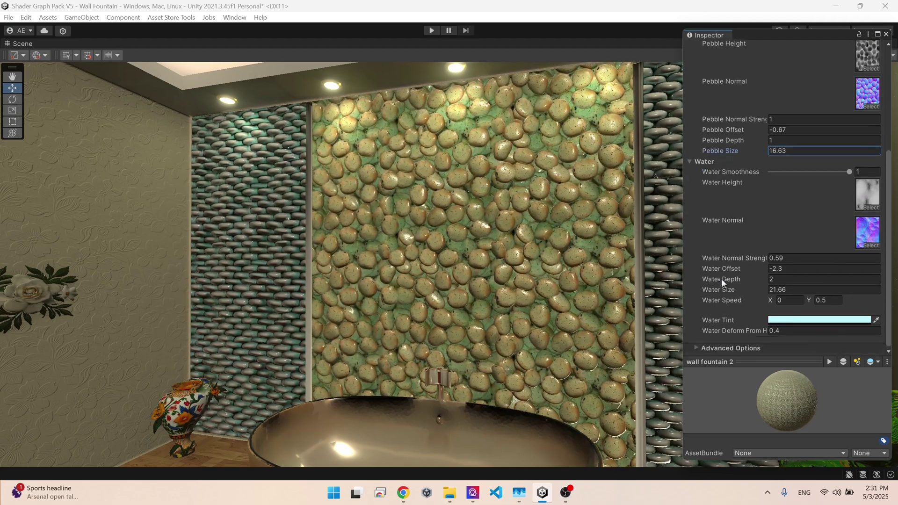
{"action": "left_click_drag", "start_coordinate": [725, 268], "coordinate": [734, 271]}
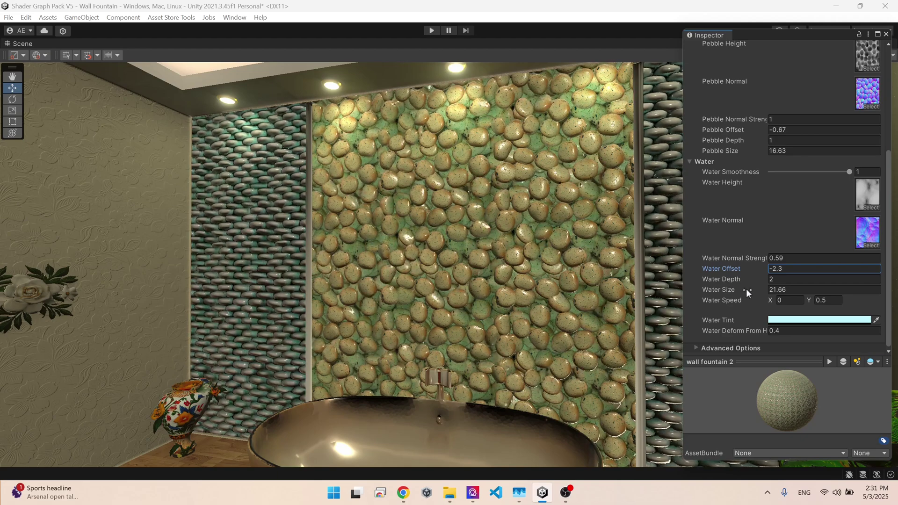
{"action": "left_click_drag", "start_coordinate": [741, 290], "coordinate": [842, 304]}
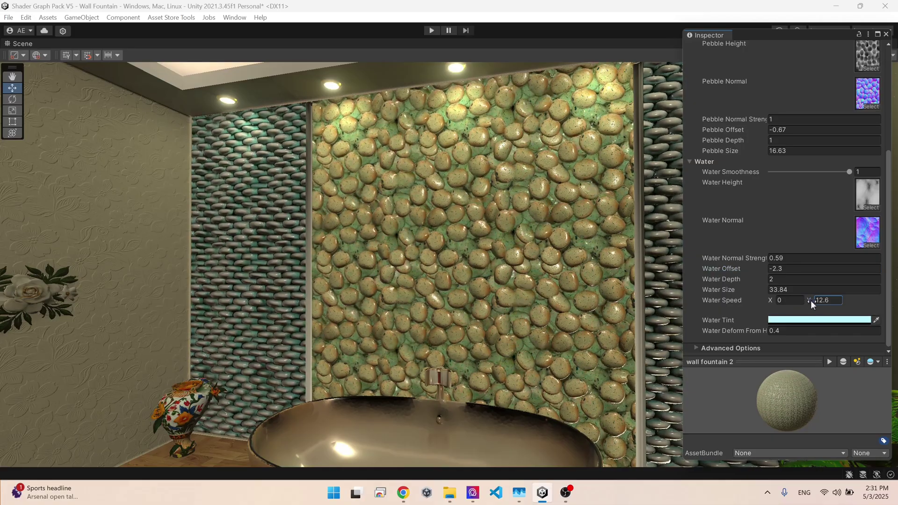
{"action": "left_click_drag", "start_coordinate": [810, 301], "coordinate": [712, 283]}
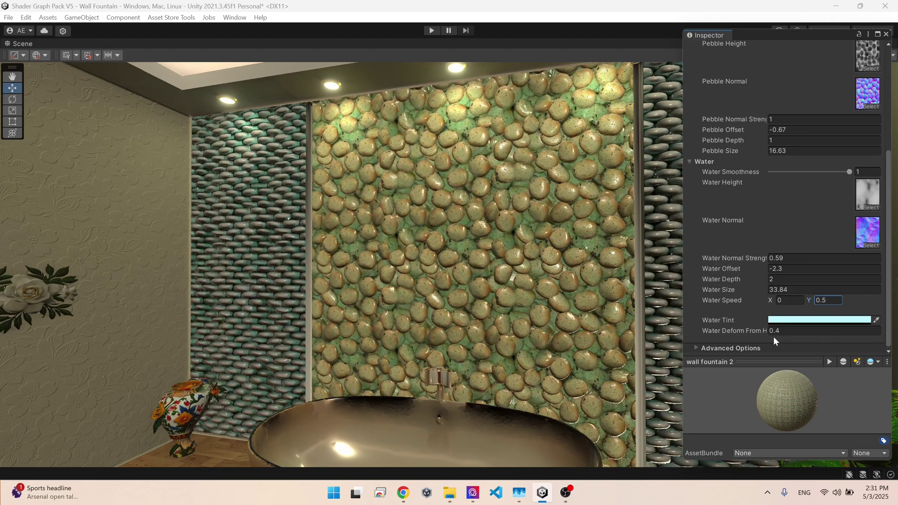
- Change the material's Water Tint to the light cyan B5F5FF
{"action": "key", "text": "w"}
{"action": "right_click_drag", "start_coordinate": [253, 181], "coordinate": [331, 170]}
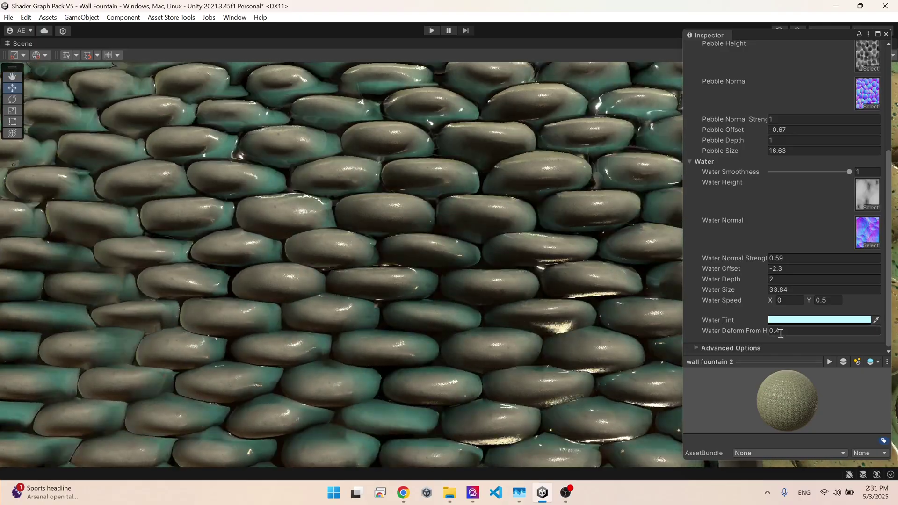
{"action": "key", "text": "s"}
{"action": "right_click_drag", "start_coordinate": [483, 270], "coordinate": [456, 248]}
{"action": "key", "text": "d"}
{"action": "left_click", "coordinate": [814, 322]}
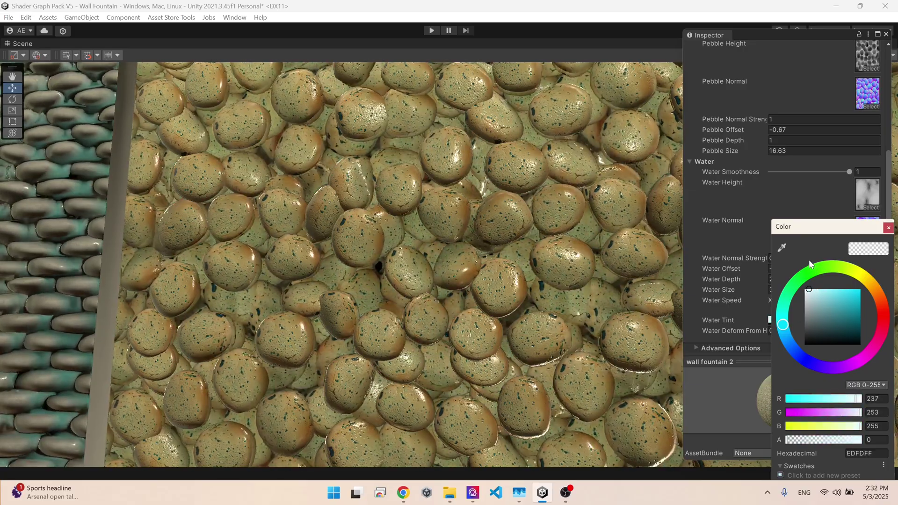
{"action": "left_click", "coordinate": [820, 289]}
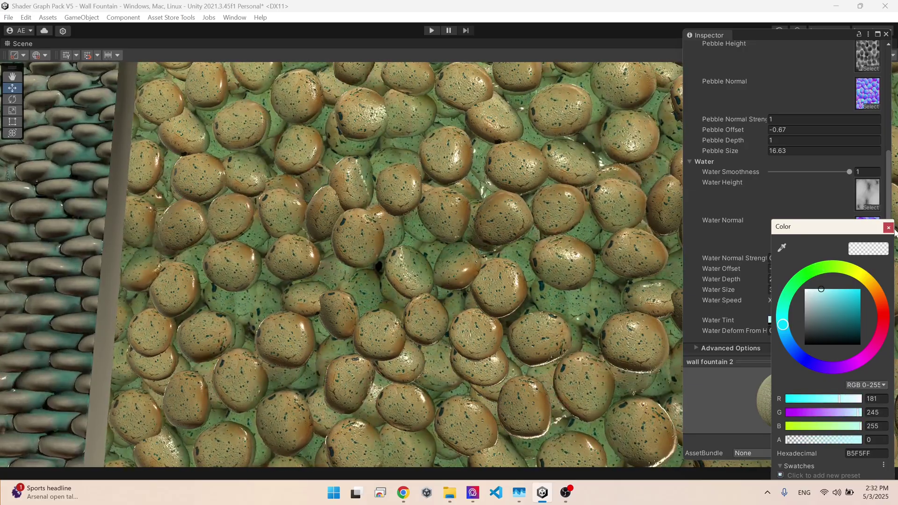
{"action": "left_click_drag", "start_coordinate": [878, 230], "coordinate": [876, 230]}
{"action": "left_click", "coordinate": [887, 229]}
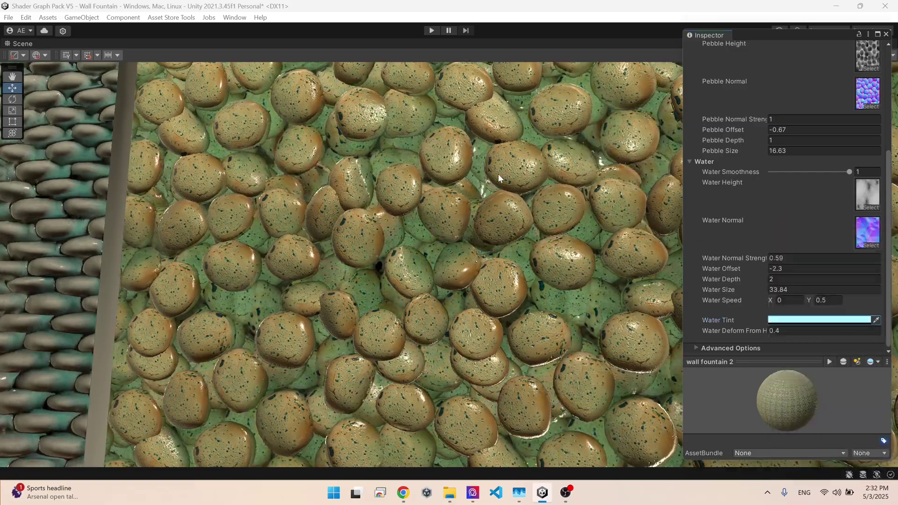
- Examine the tinted water flowing over the pebble wall, both up close and from across the room
{"action": "key", "text": "w"}
{"action": "right_click_drag", "start_coordinate": [456, 220], "coordinate": [483, 171]}
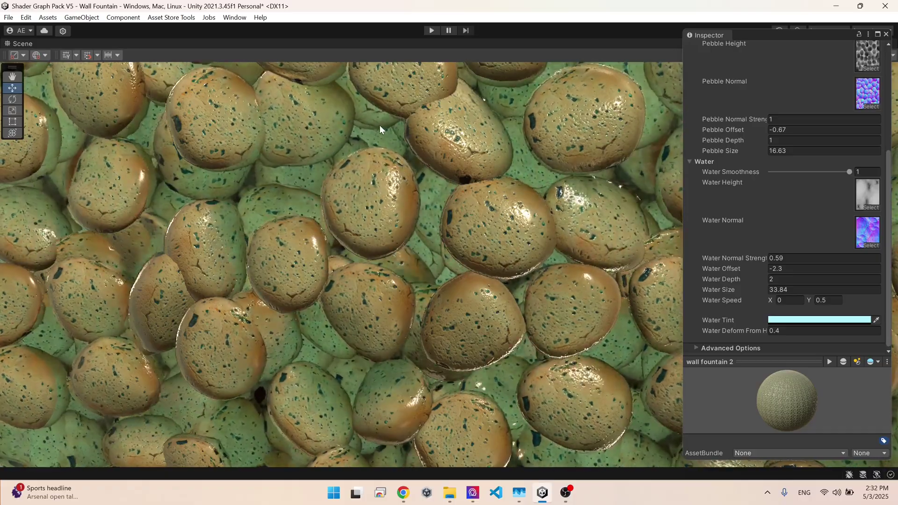
{"action": "key", "text": "s"}
{"action": "right_click_drag", "start_coordinate": [309, 157], "coordinate": [303, 108]}
{"action": "left_click_drag", "start_coordinate": [303, 108], "coordinate": [283, 161], "text": "alt"}
{"action": "key", "text": "w"}
{"action": "right_click_drag", "start_coordinate": [283, 161], "coordinate": [284, 162]}
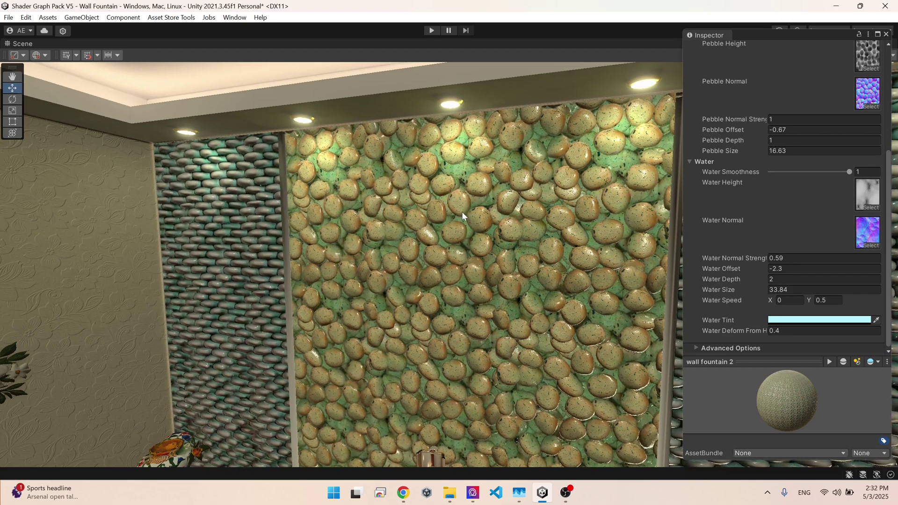
{"action": "key", "text": "alt"}
{"action": "left_click_drag", "start_coordinate": [473, 222], "coordinate": [470, 220], "text": "alt"}
{"action": "key", "text": "q"}
{"action": "key", "text": "q"}
{"action": "right_click_drag", "start_coordinate": [470, 219], "coordinate": [470, 219]}
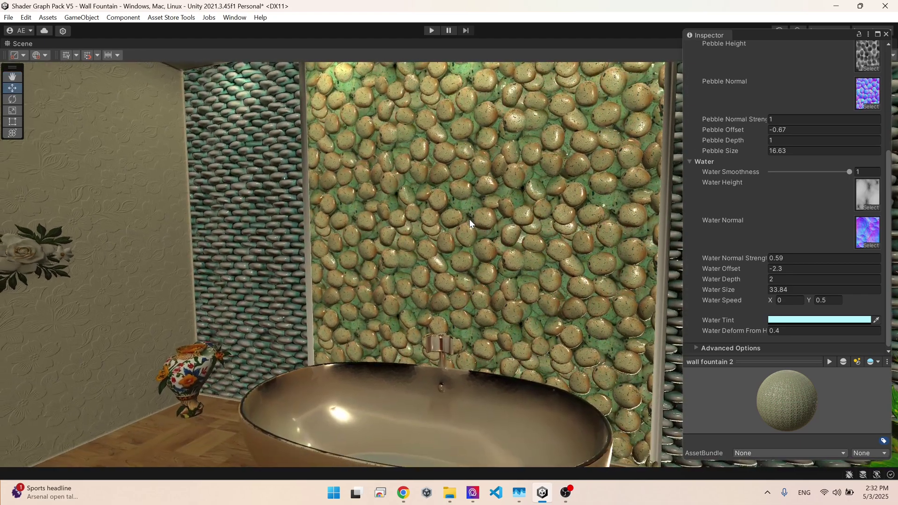
- Restore the full editor layout, dock the Inspector, and show the wall fountain shader graph maximized
{"action": "key", "text": "shift+space"}
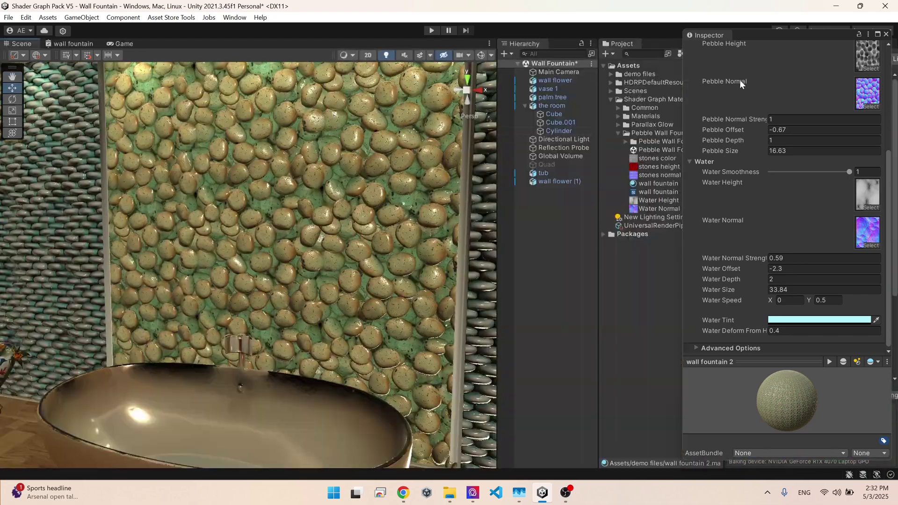
{"action": "left_click_drag", "start_coordinate": [713, 35], "coordinate": [784, 52]}
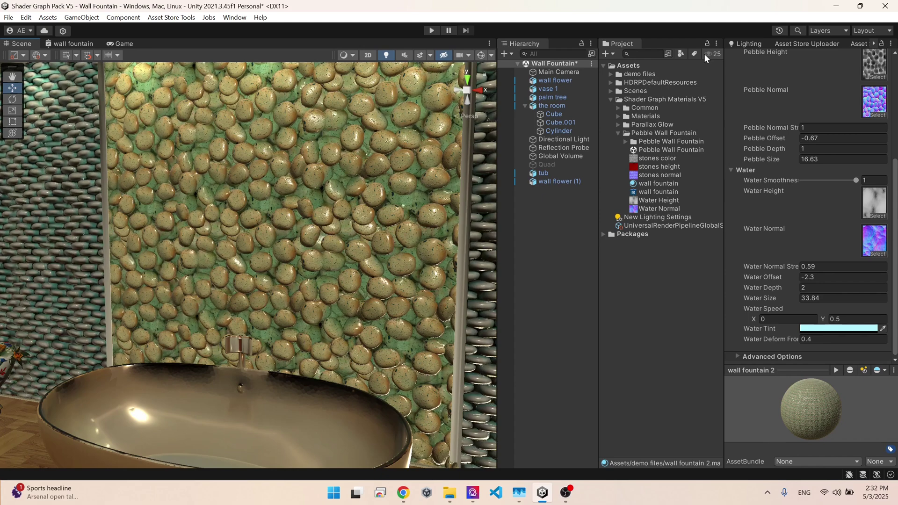
{"action": "left_click", "coordinate": [62, 43]}
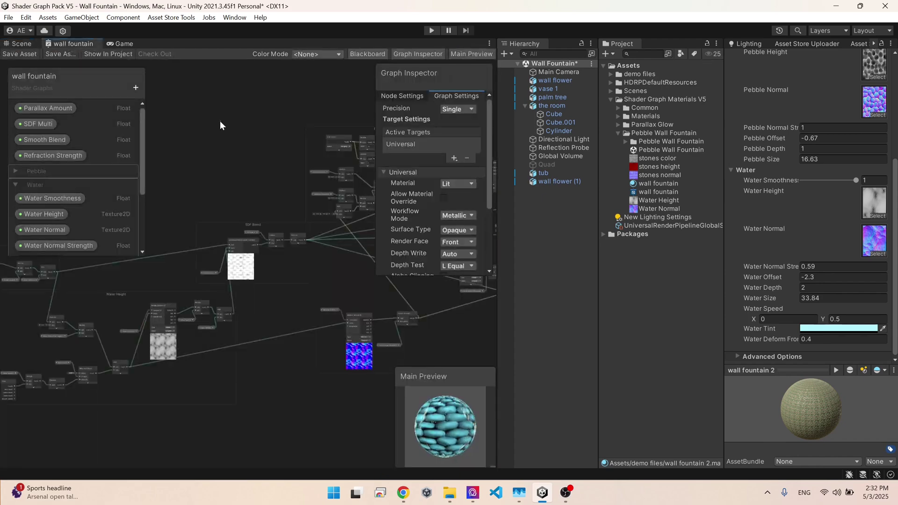
{"action": "key", "text": "shift+space"}
- Expand the Pebble category in the graph's Blackboard and enlarge the Blackboard to list the pebble and water properties
{"action": "middle_click_drag", "start_coordinate": [229, 120], "coordinate": [511, 161]}
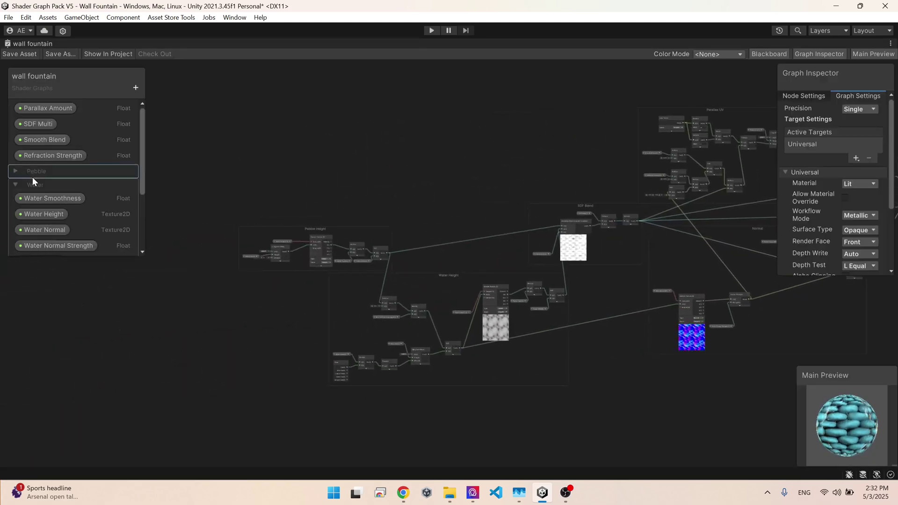
{"action": "left_click", "coordinate": [18, 170]}
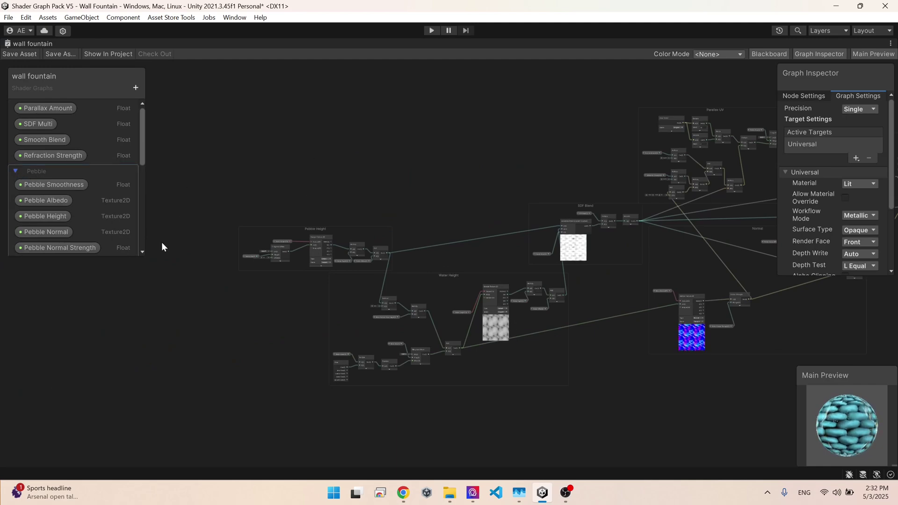
{"action": "left_click_drag", "start_coordinate": [139, 257], "coordinate": [197, 458]}
- Move the Pebble Size node in the Pebble Height group away from the Tiling And Offset node's offset fields
{"action": "scroll", "coordinate": [272, 289], "scroll_direction": "up", "scroll_amount": 8}
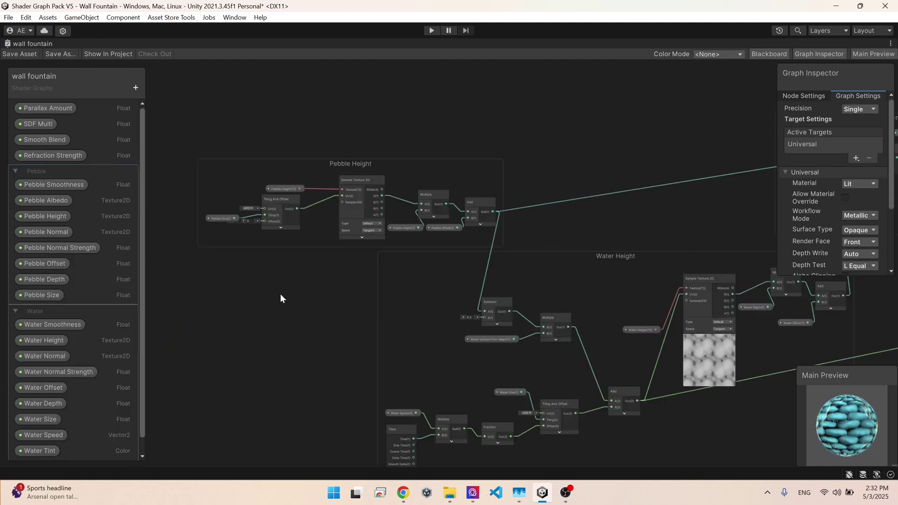
{"action": "middle_click_drag", "start_coordinate": [374, 184], "coordinate": [372, 256]}
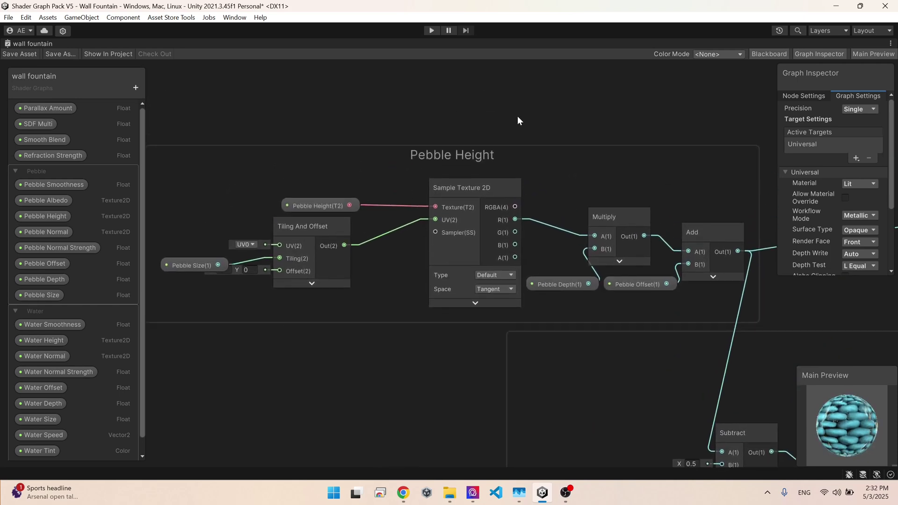
{"action": "scroll", "coordinate": [456, 136], "scroll_direction": "down", "scroll_amount": 3}
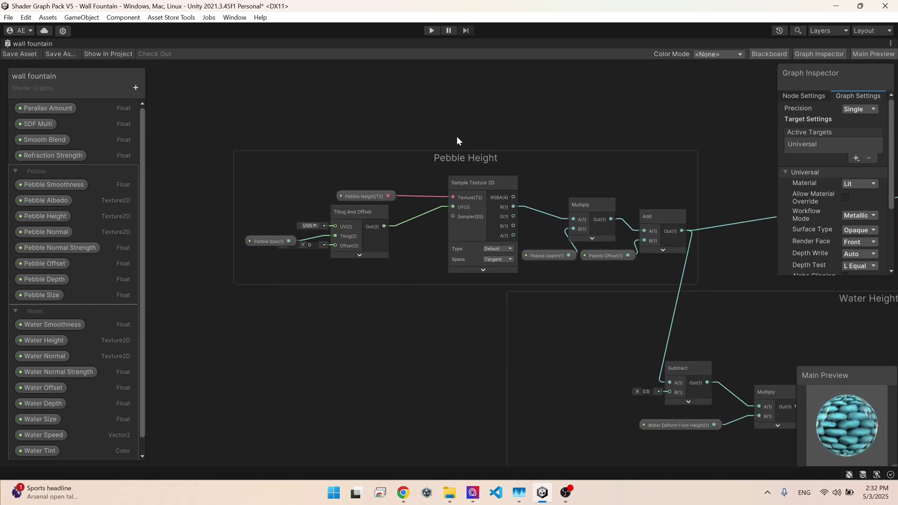
{"action": "scroll", "coordinate": [287, 190], "scroll_direction": "up", "scroll_amount": 4}
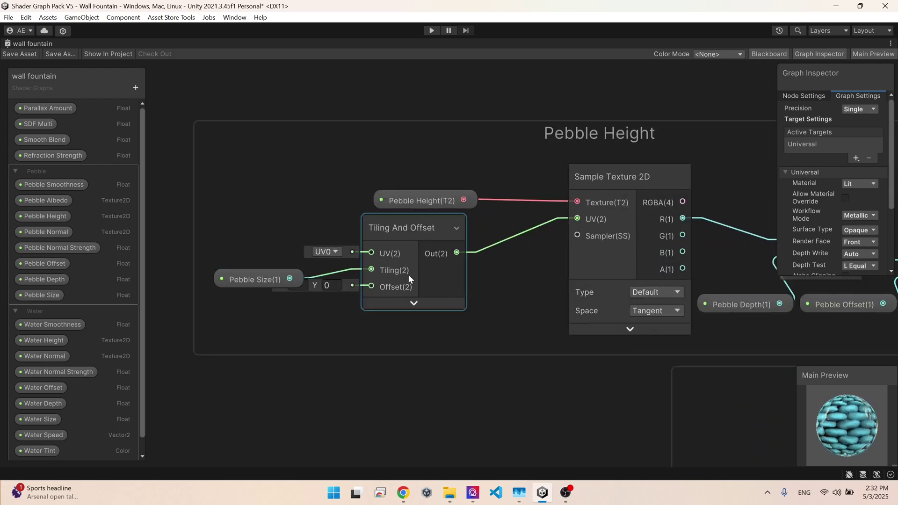
{"action": "left_click_drag", "start_coordinate": [248, 281], "coordinate": [240, 273]}
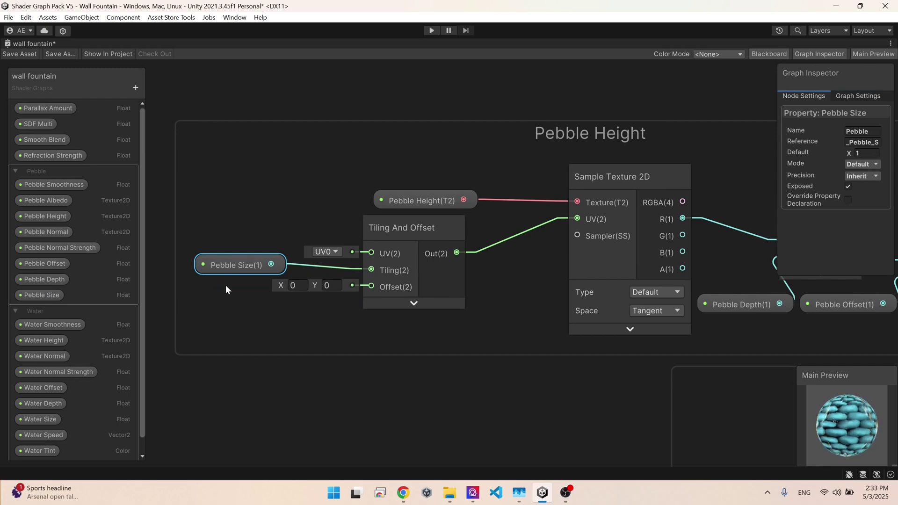
{"action": "scroll", "coordinate": [526, 273], "scroll_direction": "up", "scroll_amount": 1}
{"action": "scroll", "coordinate": [485, 279], "scroll_direction": "down", "scroll_amount": 1}
- Examine how the Pebble Height texture sample is multiplied by Pebble Depth and added to Pebble Offset
{"action": "middle_click_drag", "start_coordinate": [485, 279], "coordinate": [345, 327]}
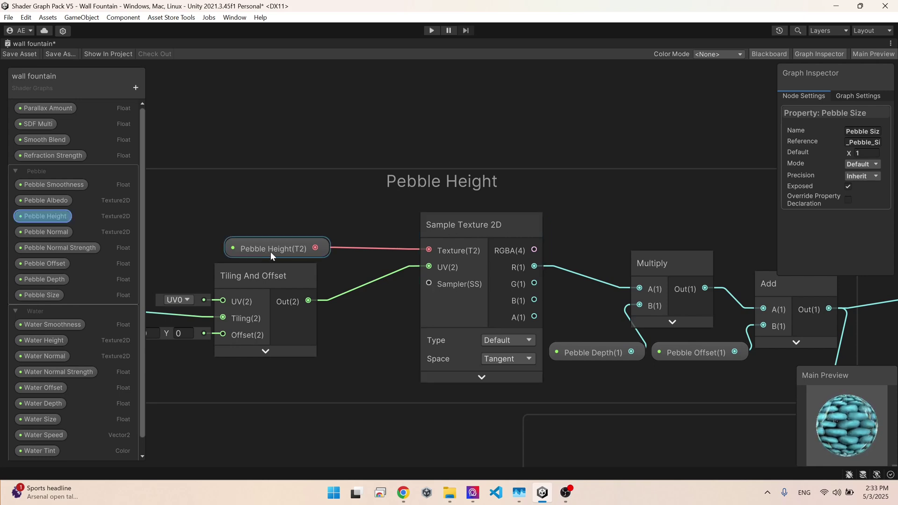
{"action": "scroll", "coordinate": [584, 220], "scroll_direction": "down", "scroll_amount": 1}
{"action": "middle_click_drag", "start_coordinate": [583, 220], "coordinate": [532, 192]}
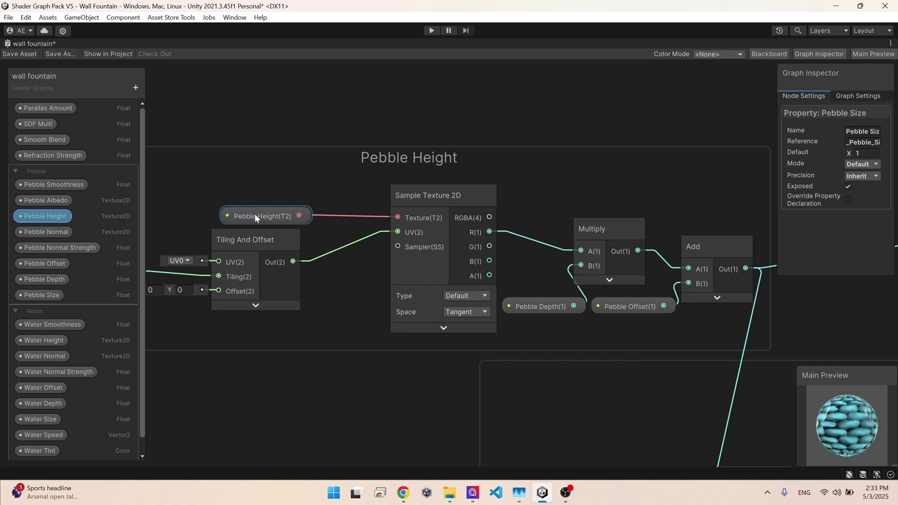
{"action": "middle_click_drag", "start_coordinate": [521, 192], "coordinate": [442, 139]}
{"action": "scroll", "coordinate": [457, 176], "scroll_direction": "up", "scroll_amount": 2}
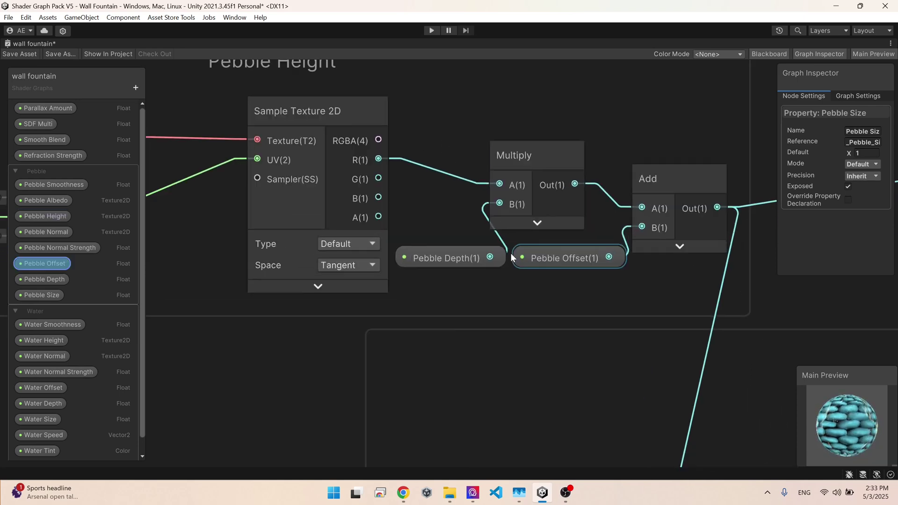
{"action": "scroll", "coordinate": [416, 250], "scroll_direction": "down", "scroll_amount": 1}
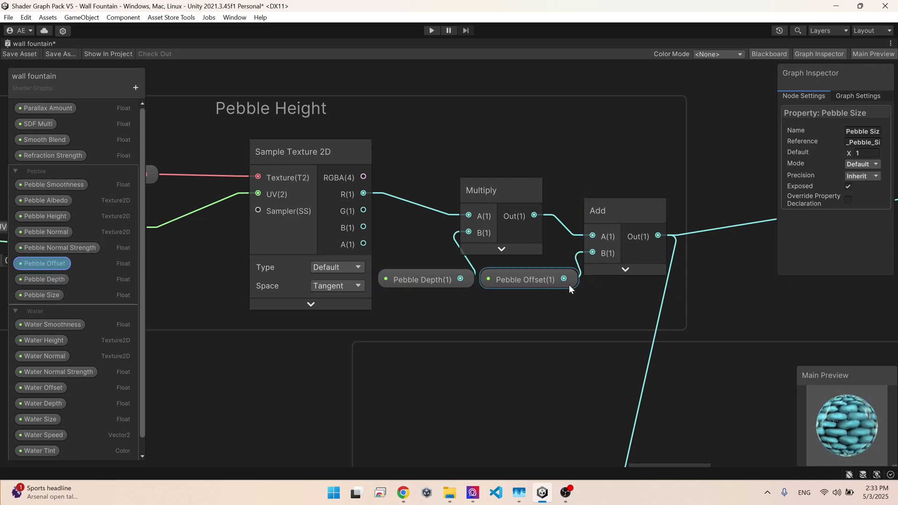
{"action": "left_click", "coordinate": [555, 293]}
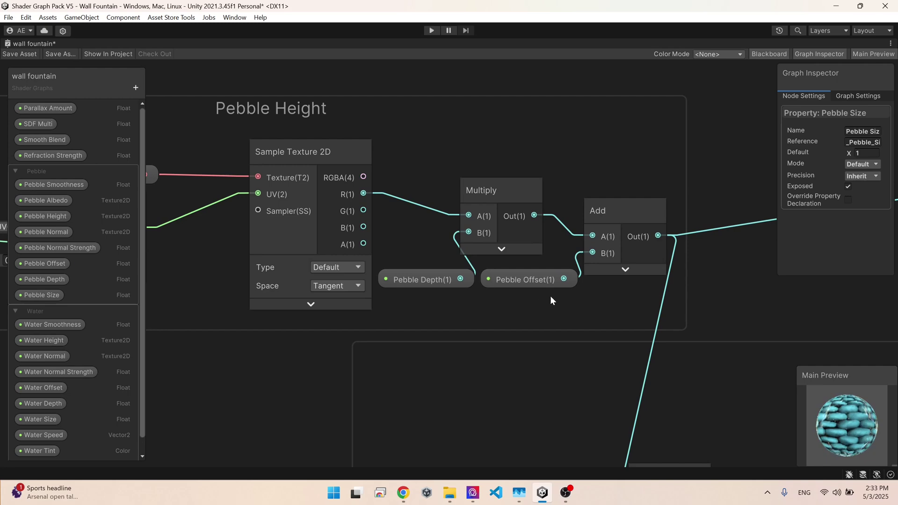
- Examine how Water Speed is multiplied by Time and fed into the Water Height group's Fraction node, nudging that node slightly up
{"action": "scroll", "coordinate": [554, 299], "scroll_direction": "down", "scroll_amount": 5}
{"action": "middle_click_drag", "start_coordinate": [510, 282], "coordinate": [326, 28]}
{"action": "scroll", "coordinate": [304, 362], "scroll_direction": "up", "scroll_amount": 2}
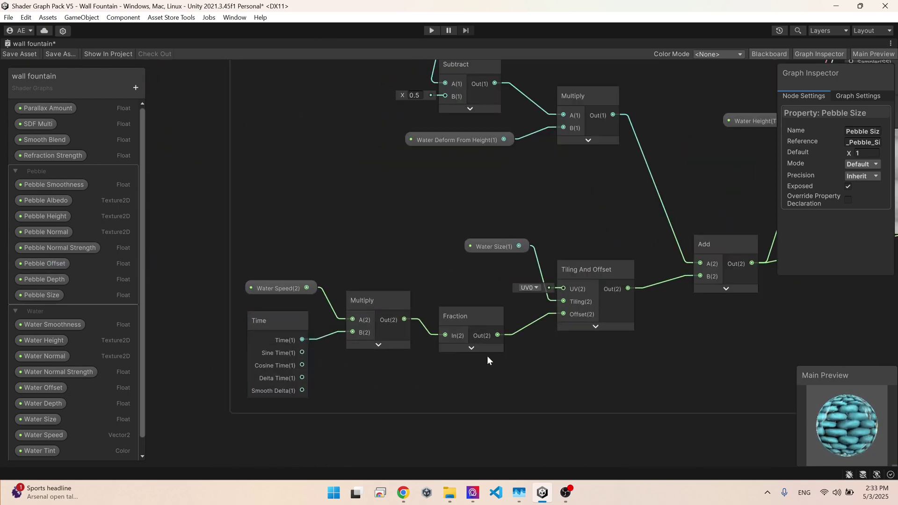
{"action": "middle_click_drag", "start_coordinate": [543, 351], "coordinate": [526, 355]}
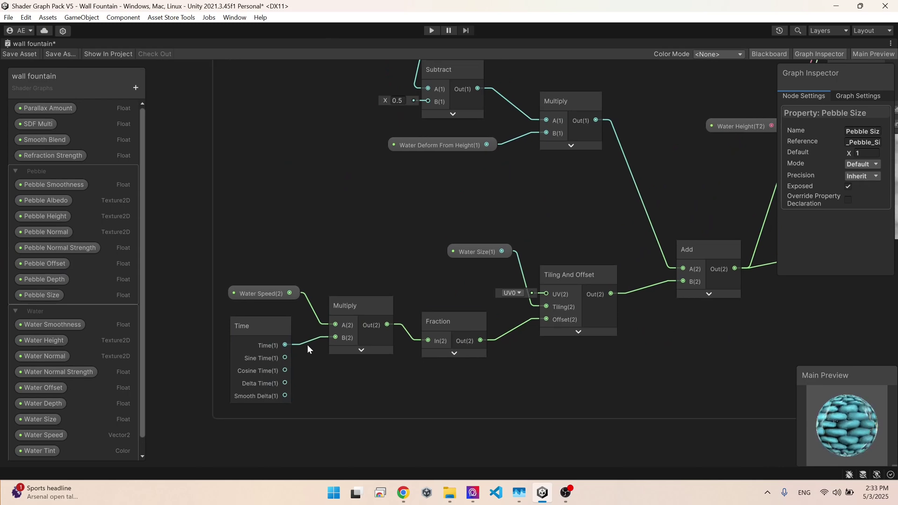
{"action": "scroll", "coordinate": [318, 219], "scroll_direction": "down", "scroll_amount": 3}
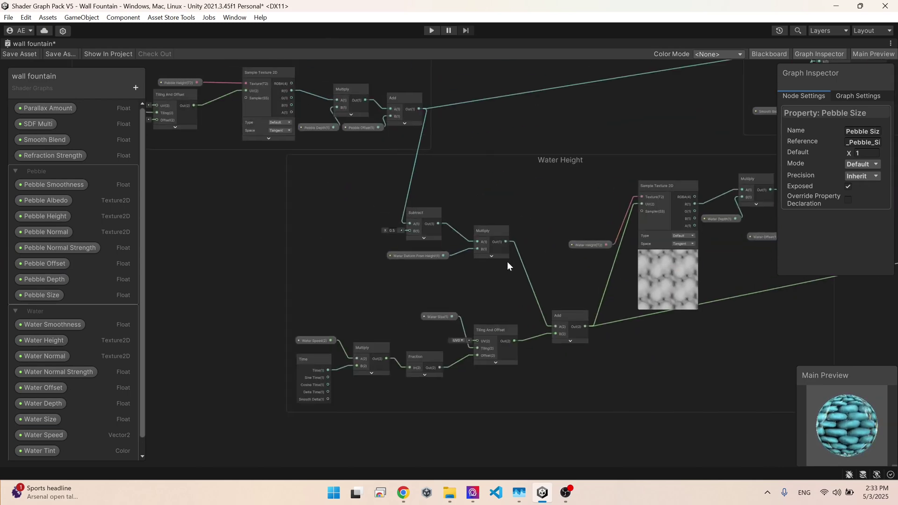
{"action": "scroll", "coordinate": [417, 316], "scroll_direction": "up", "scroll_amount": 6}
{"action": "left_click", "coordinate": [289, 260]}
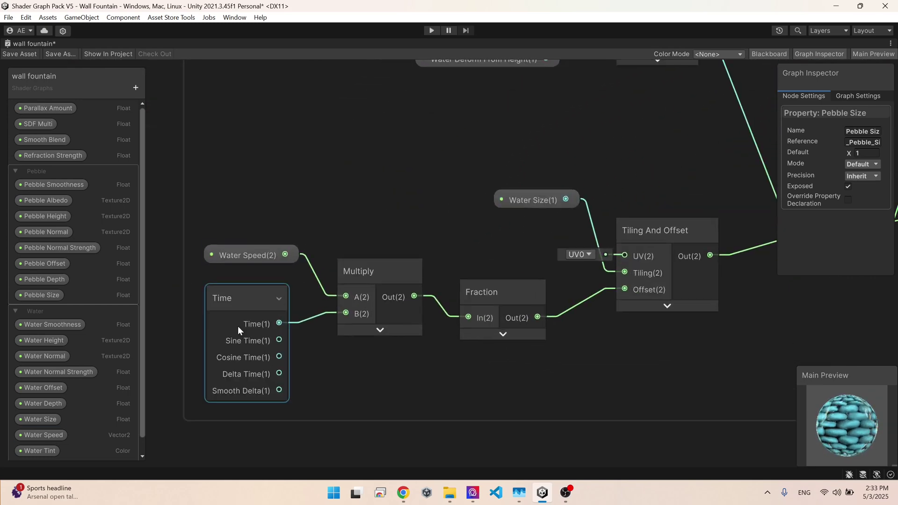
{"action": "left_click", "coordinate": [244, 274]}
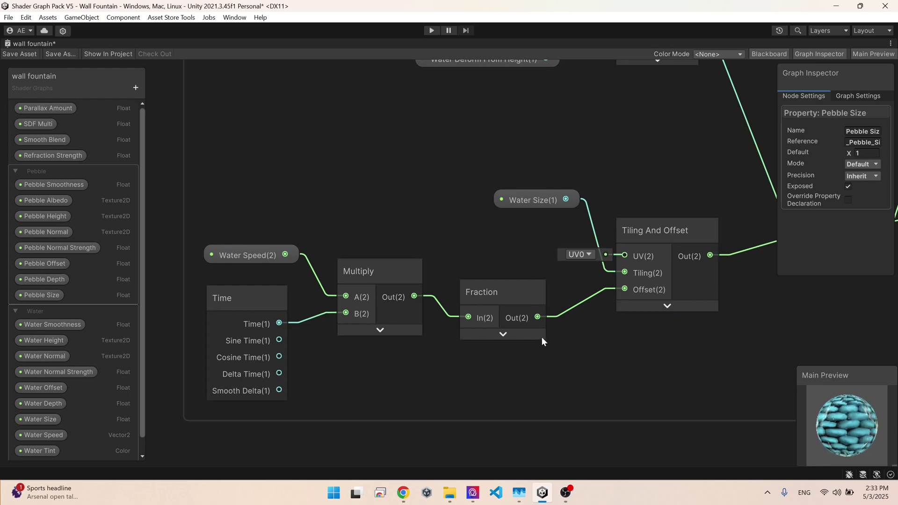
{"action": "left_click_drag", "start_coordinate": [487, 297], "coordinate": [488, 293]}
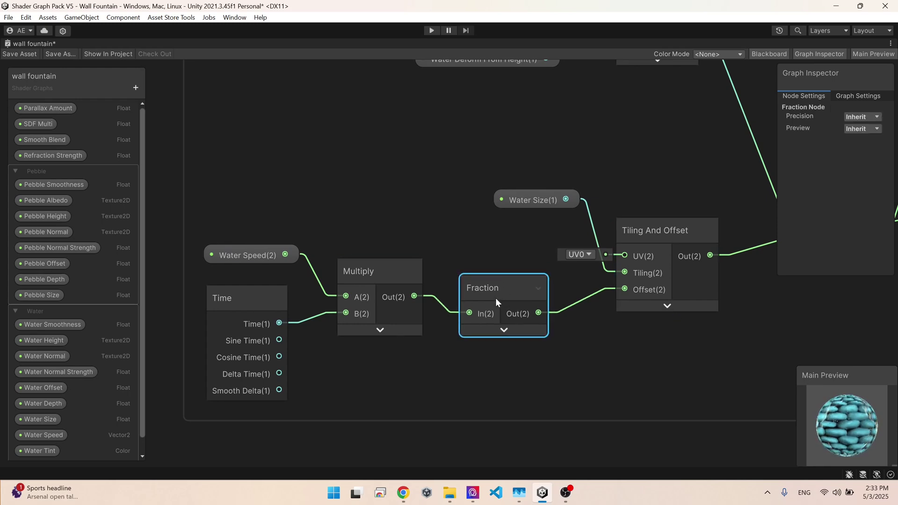
- Examine how the pebble height, Subtract, and Water Deform From Height chain is added to the water's Tiling And Offset output
{"action": "middle_click_drag", "start_coordinate": [509, 267], "coordinate": [340, 347]}
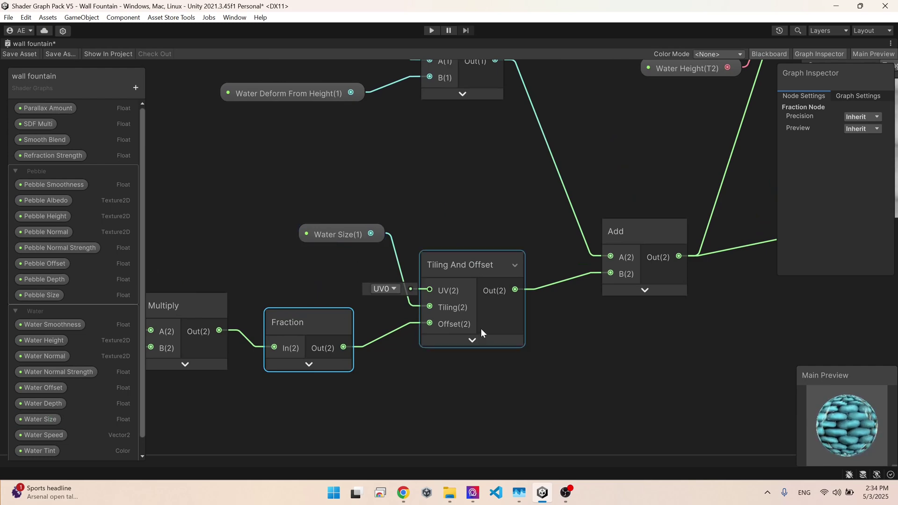
{"action": "scroll", "coordinate": [445, 188], "scroll_direction": "down", "scroll_amount": 1}
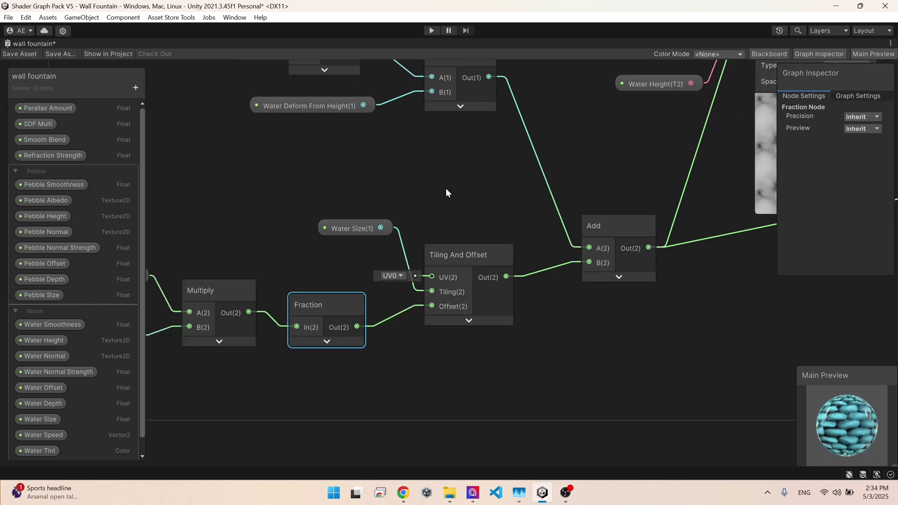
{"action": "middle_click_drag", "start_coordinate": [445, 188], "coordinate": [422, 290]}
{"action": "middle_click_drag", "start_coordinate": [322, 262], "coordinate": [360, 321]}
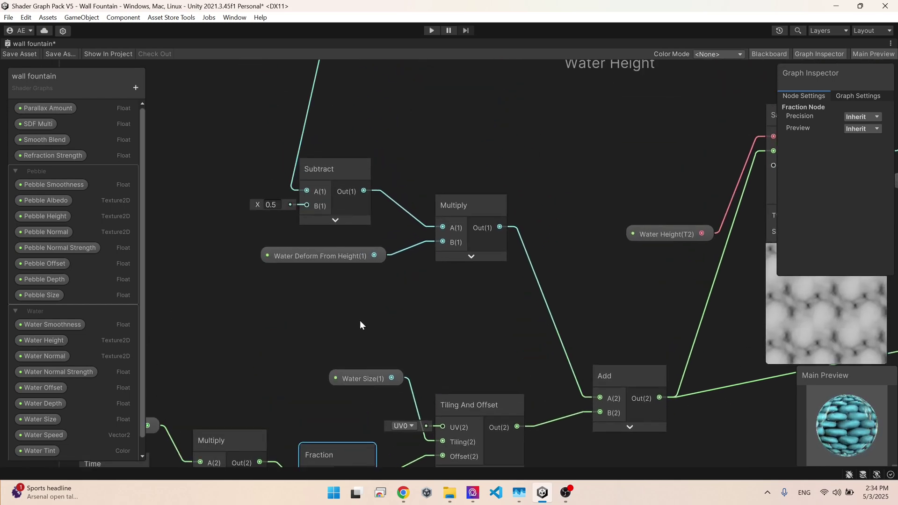
{"action": "scroll", "coordinate": [276, 212], "scroll_direction": "up", "scroll_amount": 1}
{"action": "scroll", "coordinate": [255, 196], "scroll_direction": "down", "scroll_amount": 3}
{"action": "scroll", "coordinate": [254, 197], "scroll_direction": "up", "scroll_amount": 1}
{"action": "middle_click_drag", "start_coordinate": [241, 177], "coordinate": [310, 343]}
{"action": "middle_click_drag", "start_coordinate": [222, 178], "coordinate": [203, 67]}
{"action": "scroll", "coordinate": [334, 281], "scroll_direction": "up", "scroll_amount": 2}
{"action": "middle_click_drag", "start_coordinate": [377, 372], "coordinate": [299, 282]}
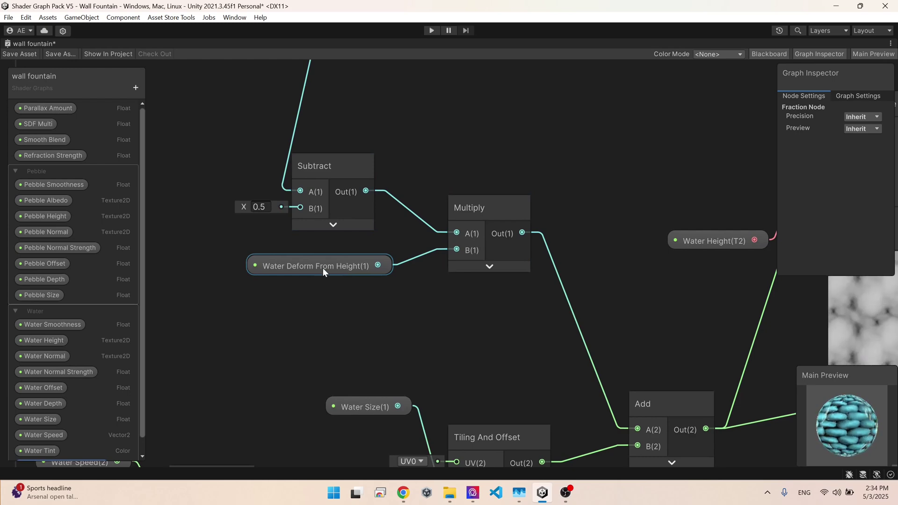
{"action": "middle_click_drag", "start_coordinate": [417, 363], "coordinate": [250, 245]}
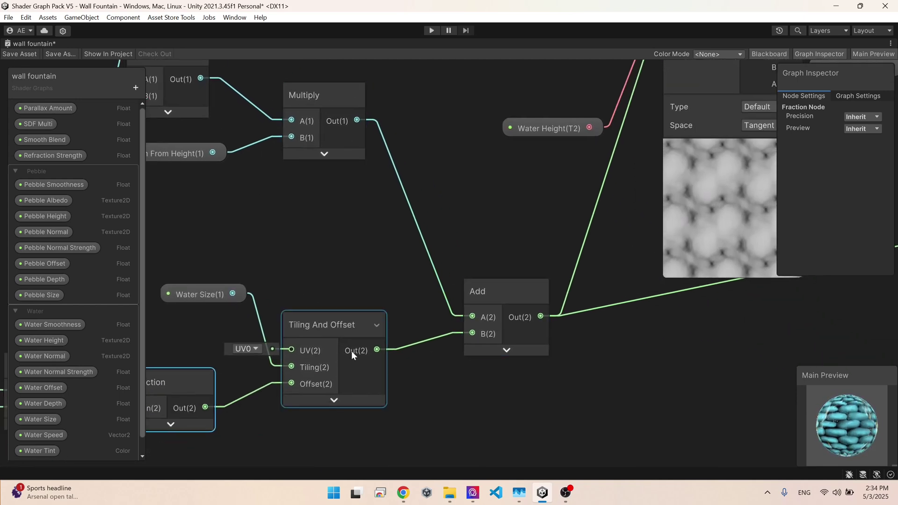
{"action": "middle_click_drag", "start_coordinate": [254, 350], "coordinate": [315, 335]}
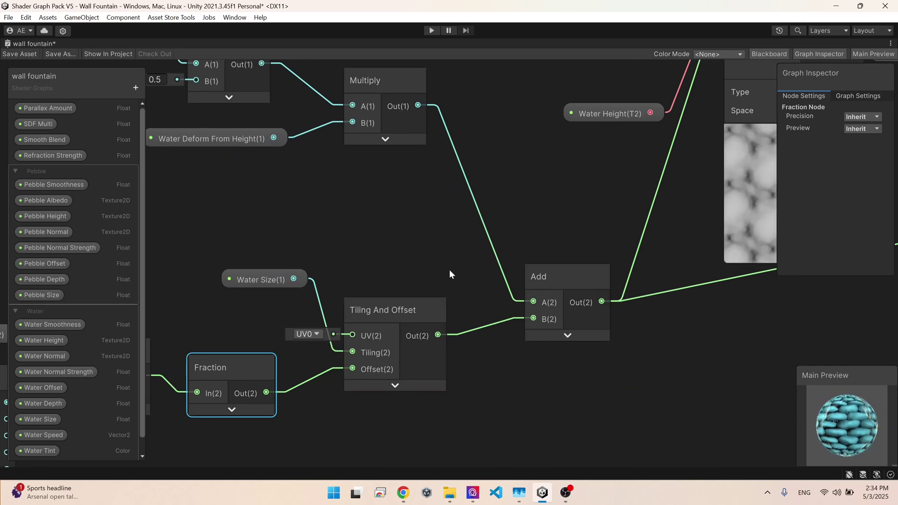
- Examine how the Water Height texture sample is multiplied by Water Depth and added to Water Offset
{"action": "middle_click_drag", "start_coordinate": [586, 251], "coordinate": [326, 368]}
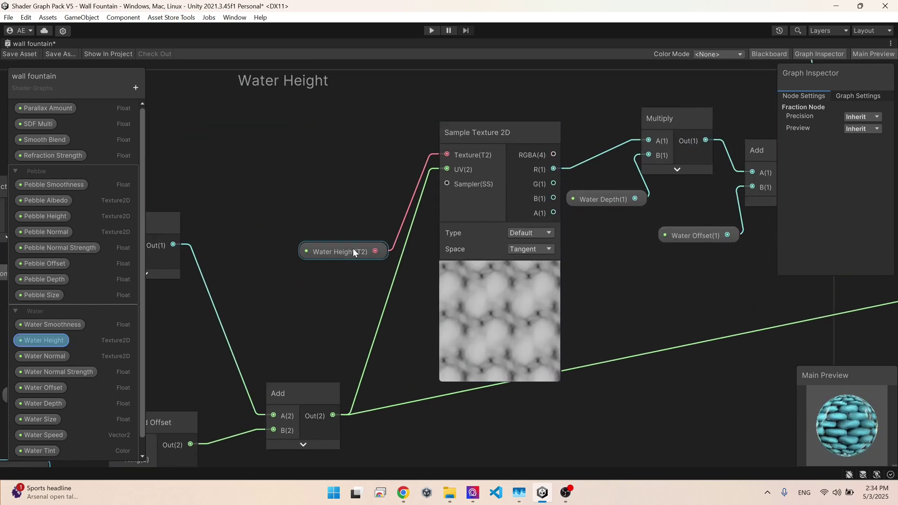
{"action": "scroll", "coordinate": [594, 109], "scroll_direction": "up", "scroll_amount": 2}
{"action": "middle_click_drag", "start_coordinate": [521, 213], "coordinate": [231, 220]}
{"action": "scroll", "coordinate": [239, 218], "scroll_direction": "down", "scroll_amount": 1}
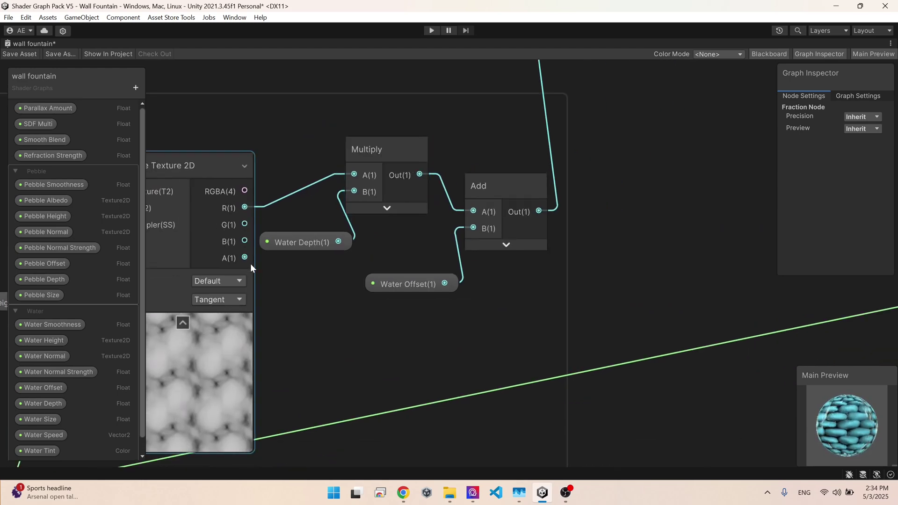
{"action": "middle_click_drag", "start_coordinate": [291, 183], "coordinate": [392, 208]}
{"action": "left_click", "coordinate": [468, 185]}
{"action": "left_click", "coordinate": [416, 269]}
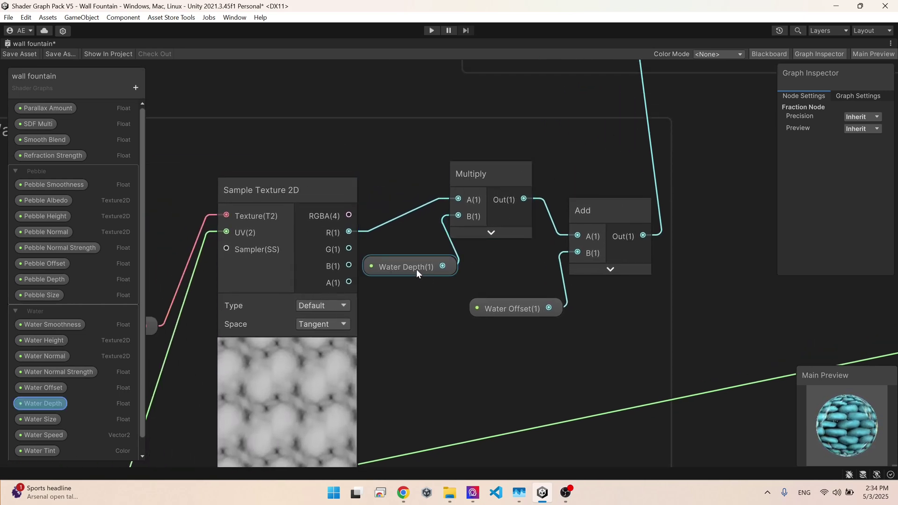
{"action": "left_click", "coordinate": [558, 309]}
- Select the smoothSubtract custom function node in the SDF Blend group and enlarge the Graph Inspector to show its inputs, output, and body code
{"action": "scroll", "coordinate": [463, 192], "scroll_direction": "down", "scroll_amount": 6}
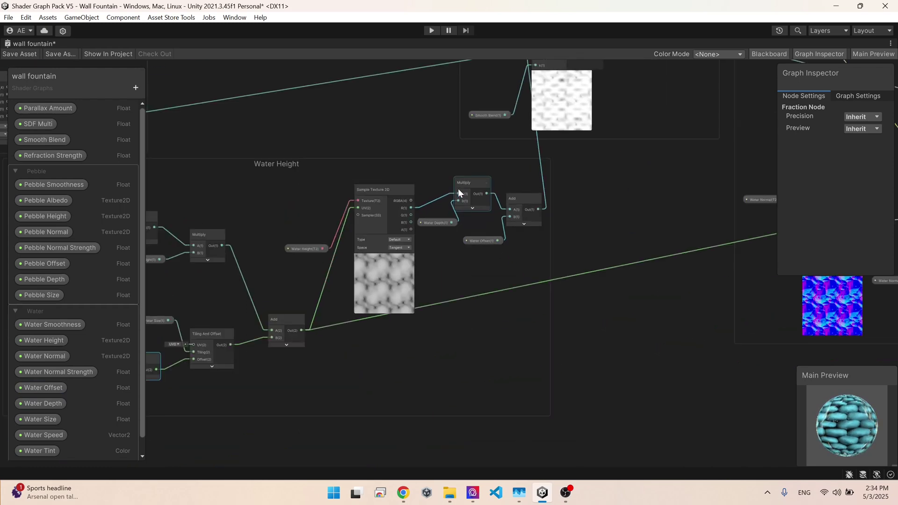
{"action": "scroll", "coordinate": [364, 111], "scroll_direction": "down", "scroll_amount": 2}
{"action": "middle_click_drag", "start_coordinate": [368, 135], "coordinate": [421, 223]}
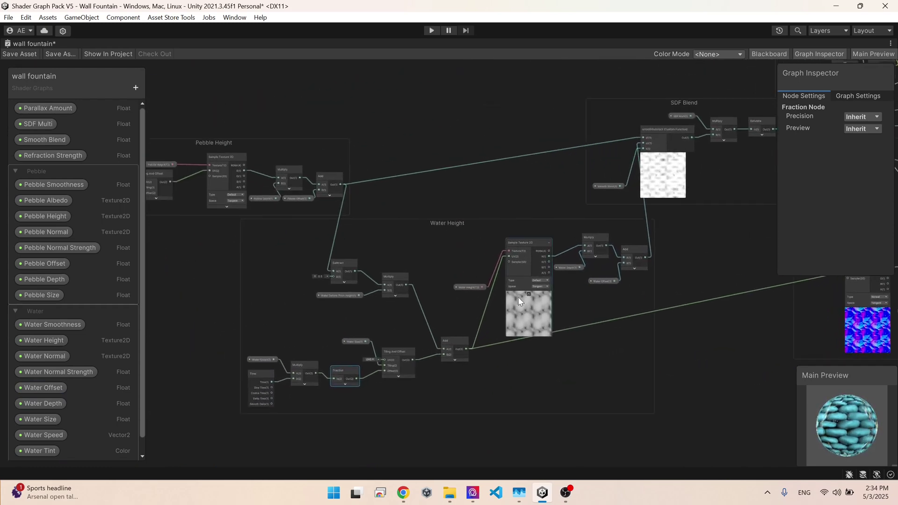
{"action": "middle_click_drag", "start_coordinate": [566, 151], "coordinate": [422, 196]}
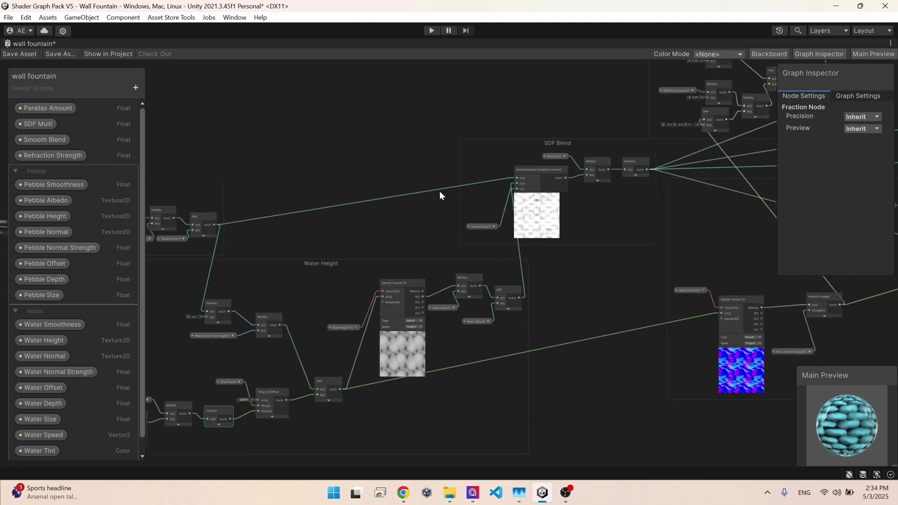
{"action": "scroll", "coordinate": [514, 194], "scroll_direction": "up", "scroll_amount": 9}
{"action": "middle_click_drag", "start_coordinate": [456, 93], "coordinate": [452, 111]}
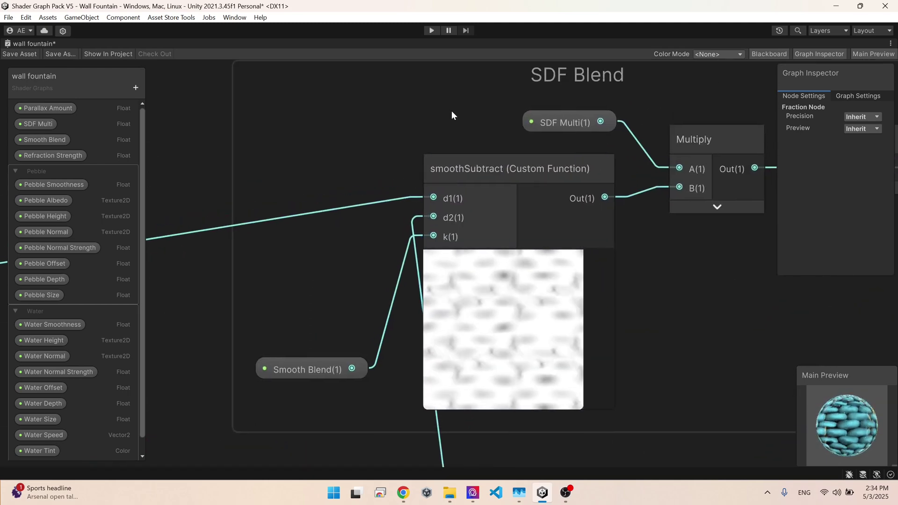
{"action": "left_click", "coordinate": [525, 183]}
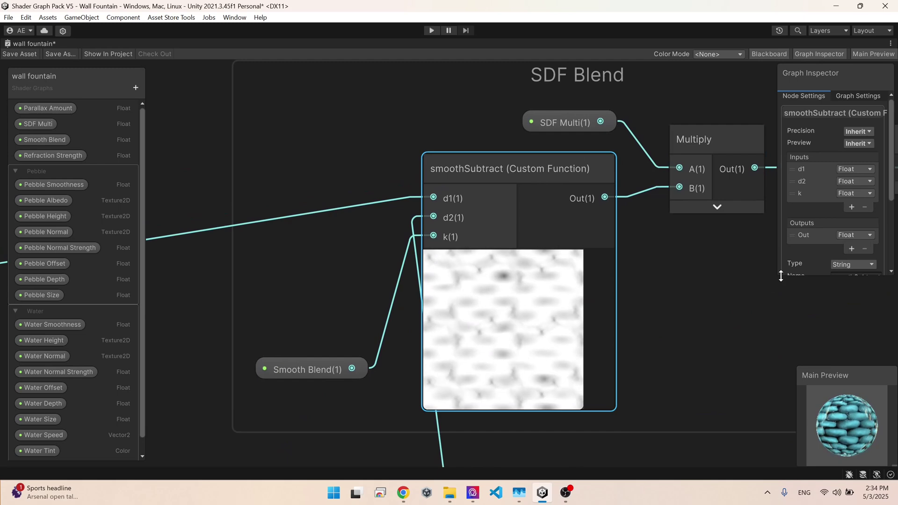
{"action": "left_click_drag", "start_coordinate": [781, 276], "coordinate": [640, 376]}
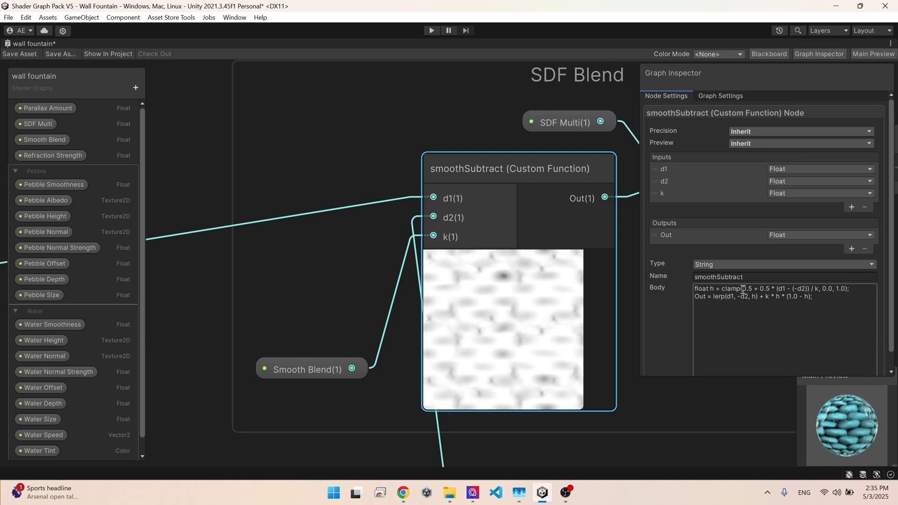
- Highlight the smoothSubtract function's two body lines, clear the highlight, and narrow the Graph Inspector
{"action": "left_click_drag", "start_coordinate": [832, 303], "coordinate": [701, 282]}
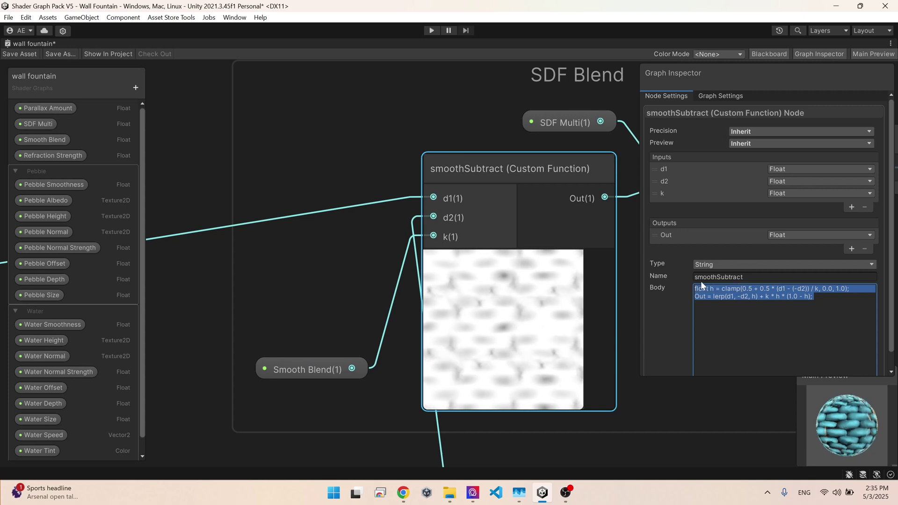
{"action": "left_click", "coordinate": [748, 296]}
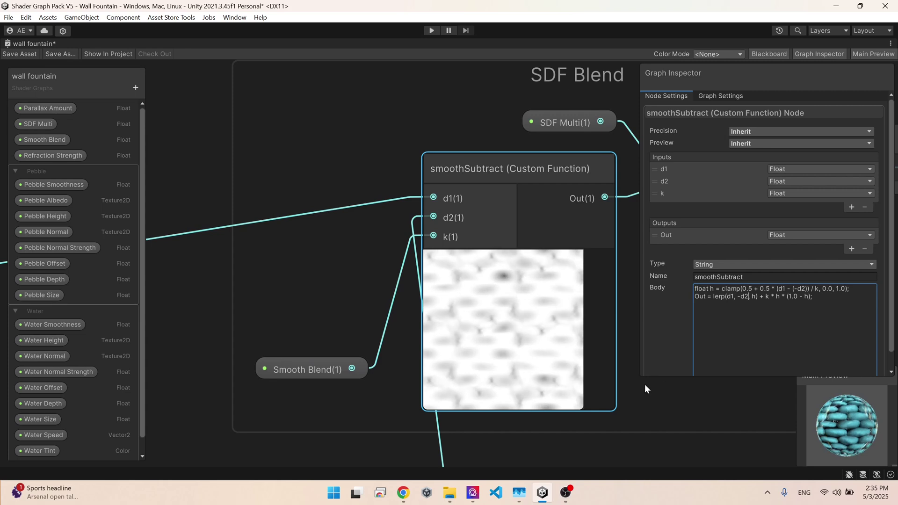
{"action": "left_click_drag", "start_coordinate": [641, 375], "coordinate": [759, 375]}
- Move the Smooth Blend node slightly up in the SDF Blend group and review the SDF Multi multiplication and Saturate node
{"action": "left_click", "coordinate": [293, 224]}
{"action": "scroll", "coordinate": [294, 228], "scroll_direction": "down", "scroll_amount": 3}
{"action": "left_click_drag", "start_coordinate": [304, 332], "coordinate": [298, 314]}
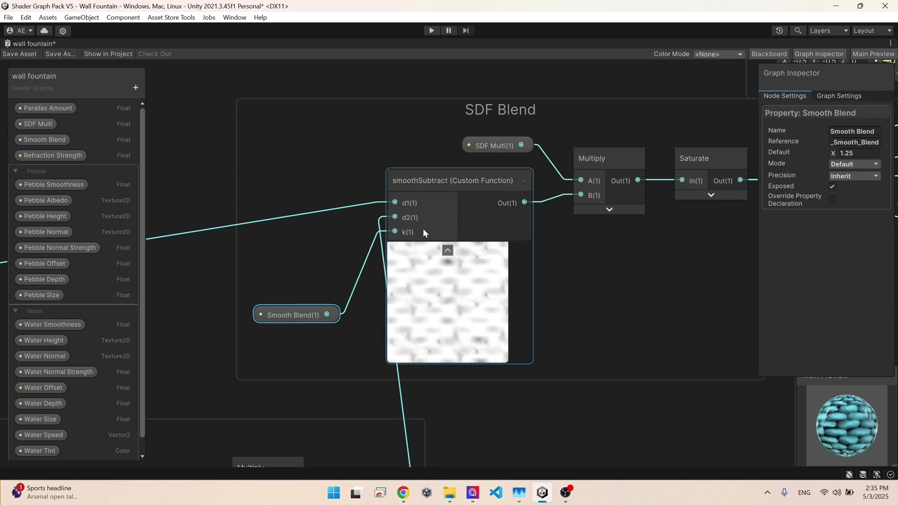
{"action": "middle_click_drag", "start_coordinate": [570, 252], "coordinate": [450, 299]}
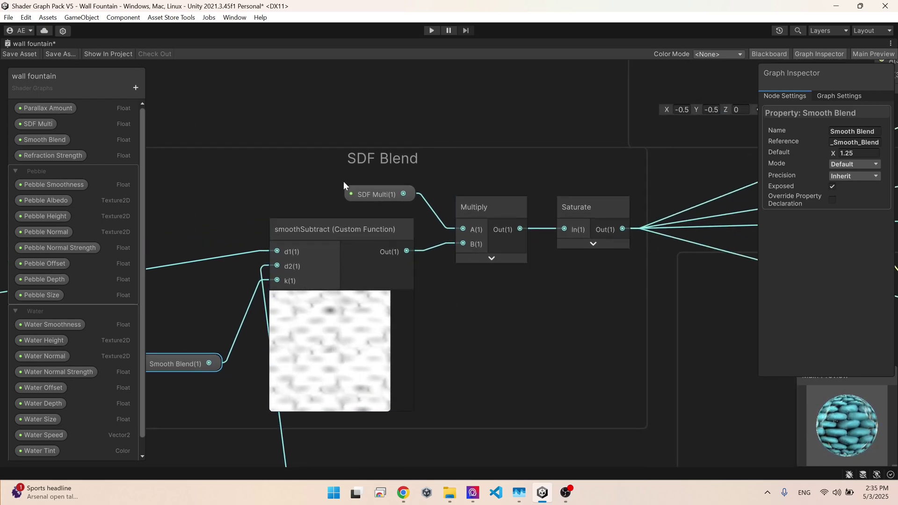
{"action": "middle_click_drag", "start_coordinate": [521, 241], "coordinate": [460, 261]}
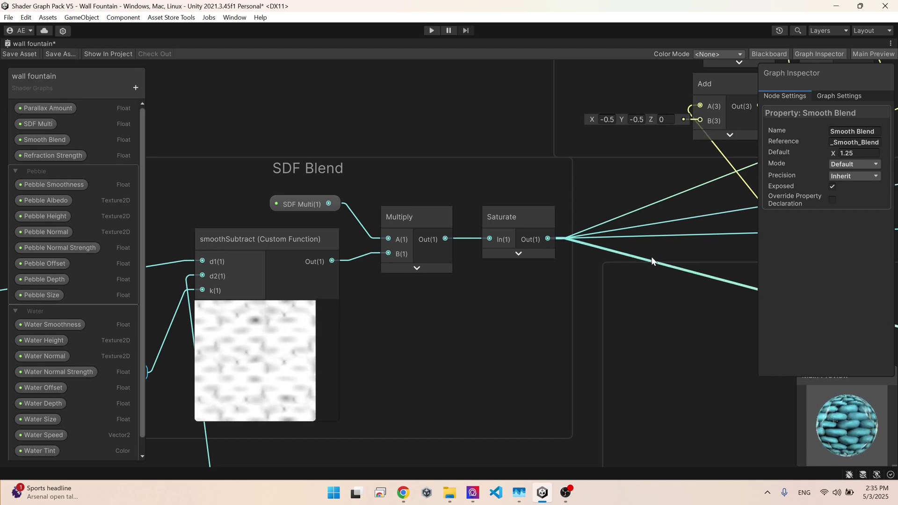
- Examine how the shared water UVs drive the Water Normal texture sample and how Water Normal Strength feeds the Normal Strength node
{"action": "scroll", "coordinate": [566, 283], "scroll_direction": "down", "scroll_amount": 8}
{"action": "middle_click_drag", "start_coordinate": [504, 317], "coordinate": [557, 150]}
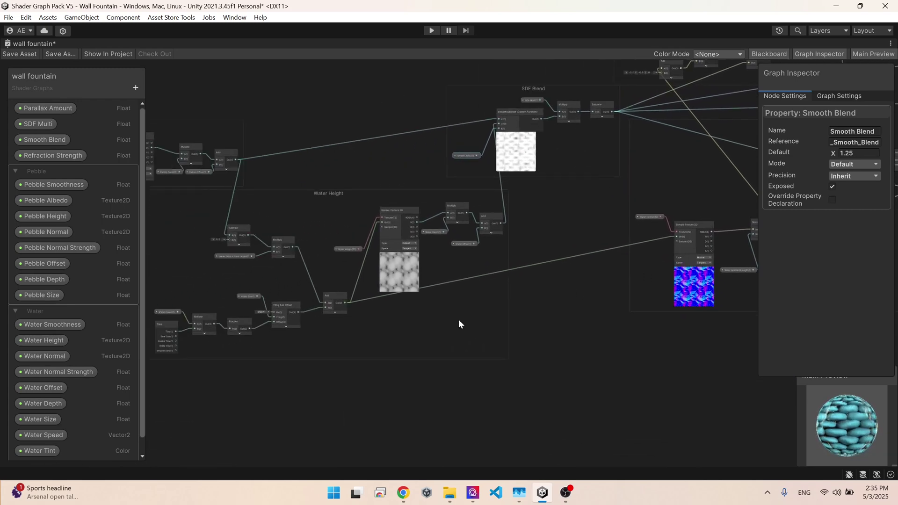
{"action": "scroll", "coordinate": [338, 329], "scroll_direction": "up", "scroll_amount": 5}
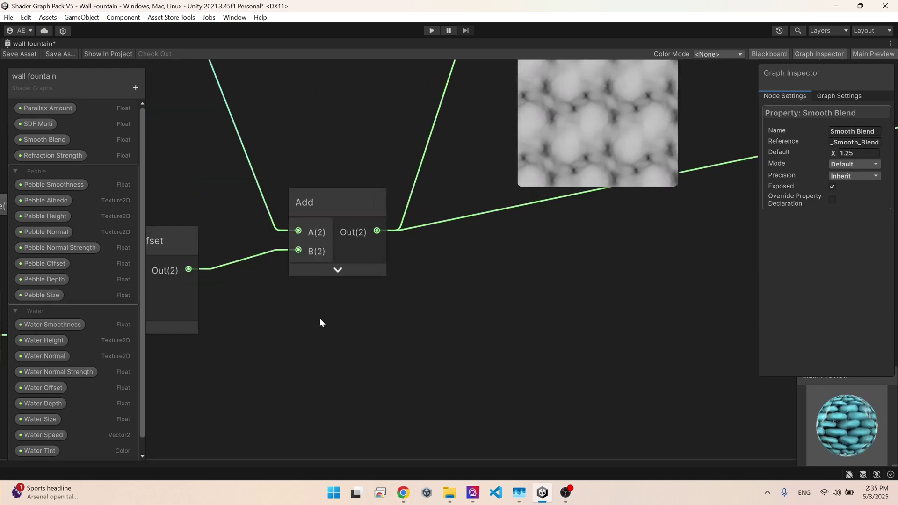
{"action": "middle_click_drag", "start_coordinate": [382, 123], "coordinate": [399, 337]}
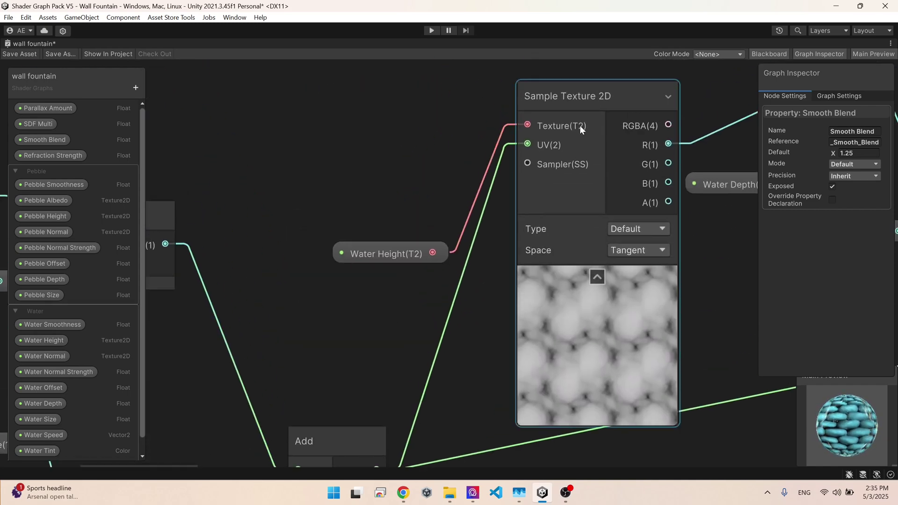
{"action": "scroll", "coordinate": [582, 117], "scroll_direction": "down", "scroll_amount": 2}
{"action": "middle_click_drag", "start_coordinate": [707, 272], "coordinate": [78, 316]}
{"action": "middle_click_drag", "start_coordinate": [607, 192], "coordinate": [557, 221]}
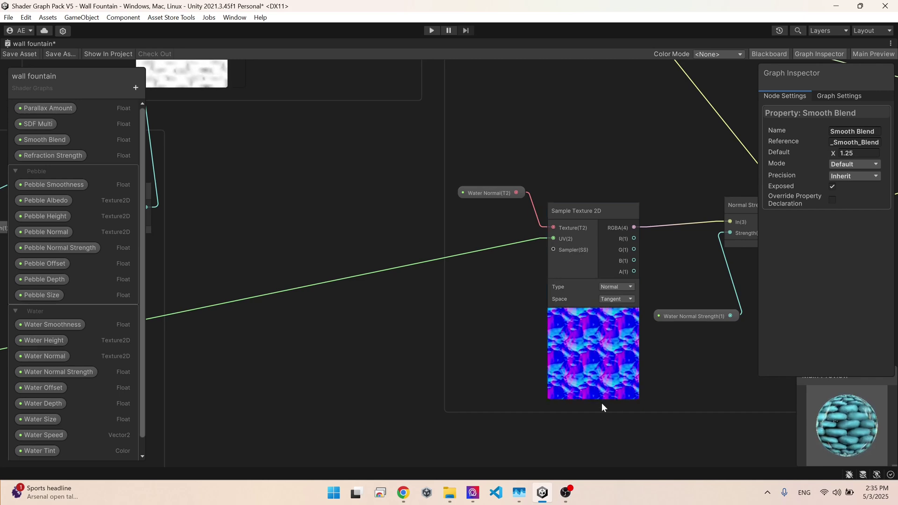
{"action": "middle_click_drag", "start_coordinate": [654, 256], "coordinate": [352, 243]}
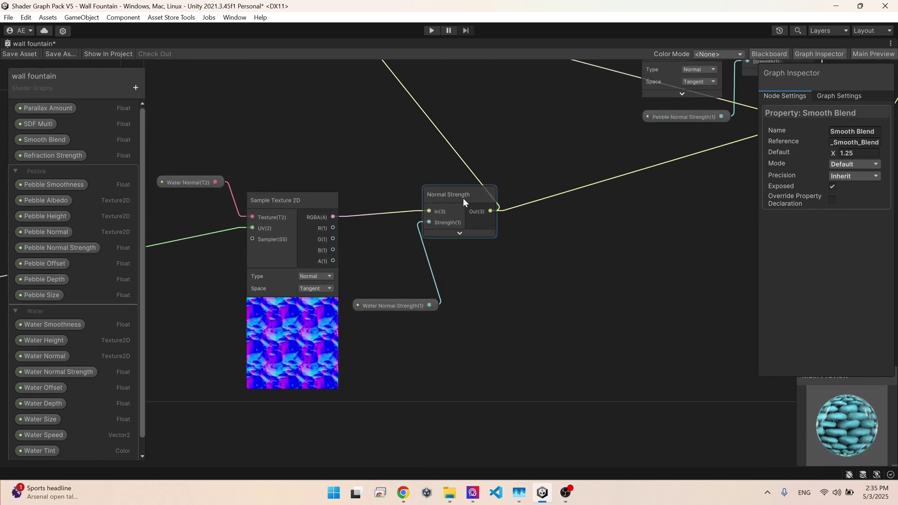
{"action": "scroll", "coordinate": [437, 204], "scroll_direction": "up", "scroll_amount": 2}
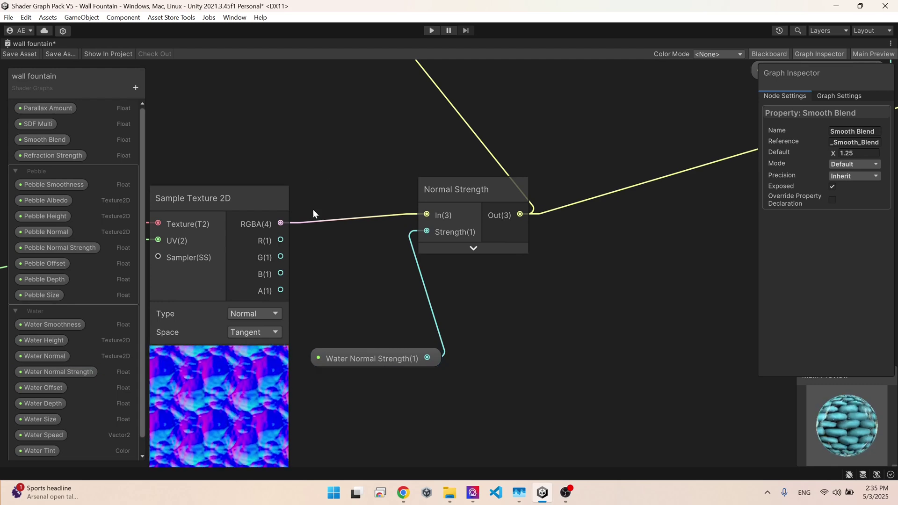
- Trace the SDF Blend group's Saturate output across the graph to the T input of the Lerp in the Normal group
{"action": "scroll", "coordinate": [311, 116], "scroll_direction": "down", "scroll_amount": 6}
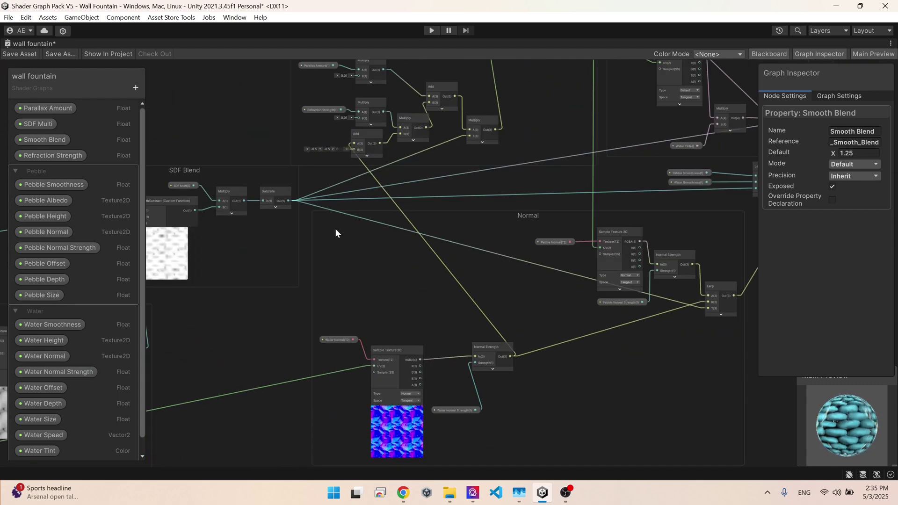
{"action": "middle_click_drag", "start_coordinate": [382, 254], "coordinate": [387, 268]}
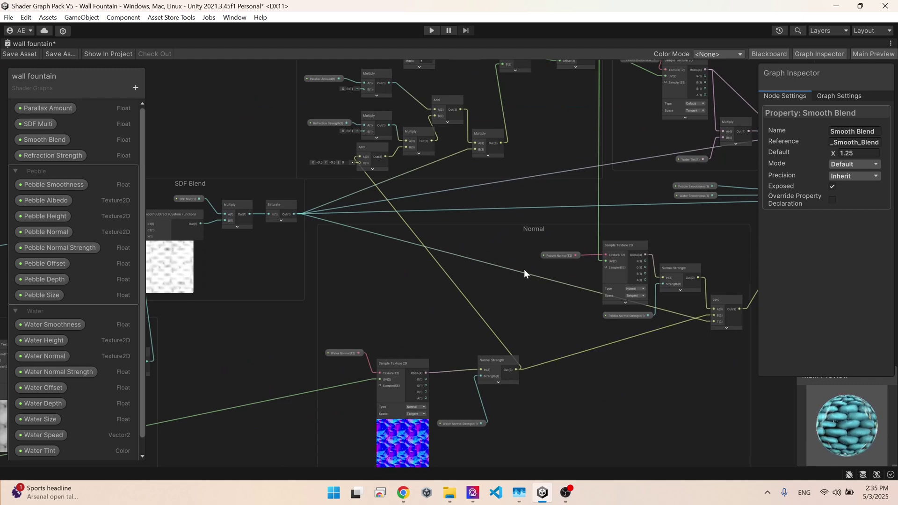
{"action": "scroll", "coordinate": [233, 211], "scroll_direction": "up", "scroll_amount": 4}
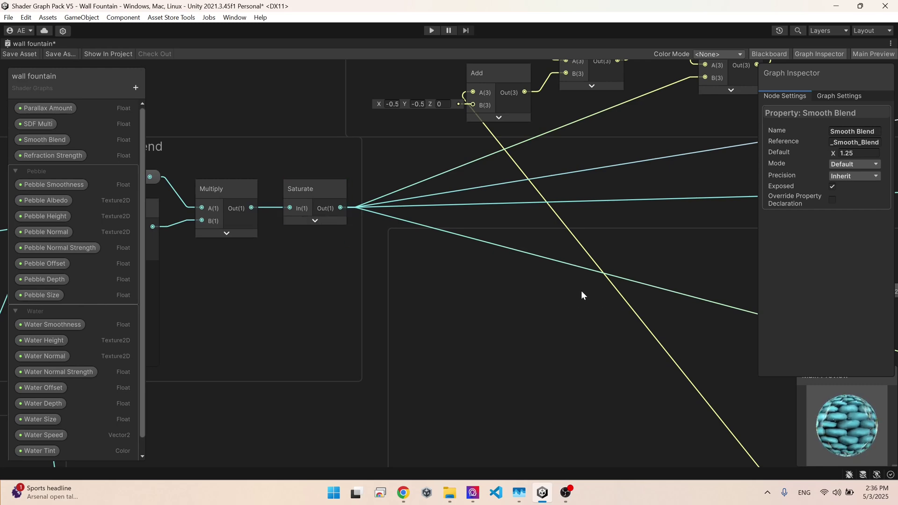
{"action": "scroll", "coordinate": [441, 290], "scroll_direction": "down", "scroll_amount": 2}
{"action": "middle_click_drag", "start_coordinate": [441, 286], "coordinate": [217, 222]}
{"action": "scroll", "coordinate": [627, 315], "scroll_direction": "up", "scroll_amount": 4}
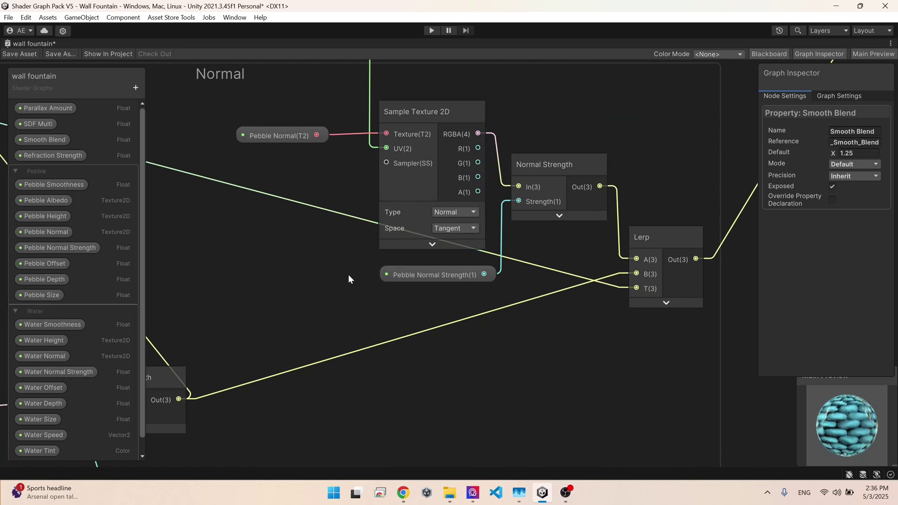
- Examine how the Normal group's Lerp combines the pebble and water normals and feeds the Fragment's Normal (Tangent Space) input
{"action": "middle_click_drag", "start_coordinate": [348, 275], "coordinate": [518, 220]}
{"action": "scroll", "coordinate": [518, 220], "scroll_direction": "down", "scroll_amount": 2}
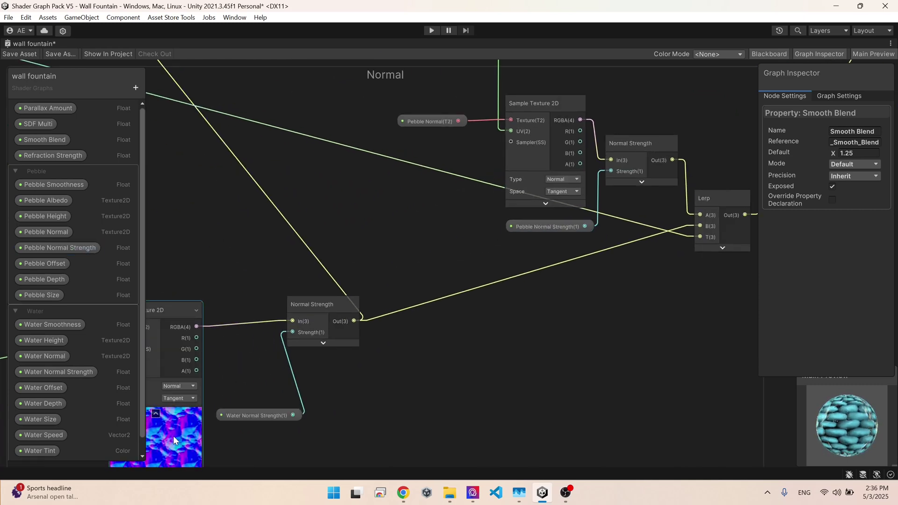
{"action": "scroll", "coordinate": [547, 91], "scroll_direction": "up", "scroll_amount": 2}
{"action": "middle_click_drag", "start_coordinate": [672, 133], "coordinate": [506, 165]}
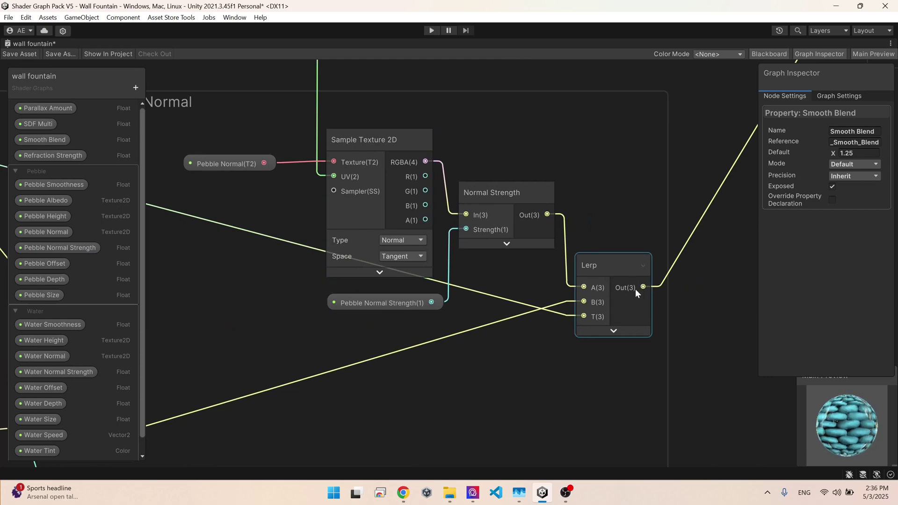
{"action": "left_click", "coordinate": [528, 304]}
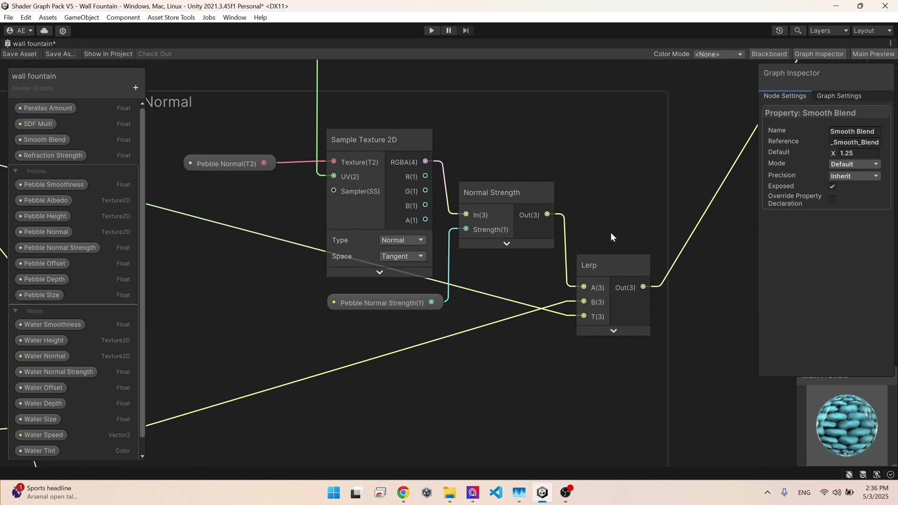
{"action": "scroll", "coordinate": [607, 184], "scroll_direction": "down", "scroll_amount": 3}
{"action": "middle_click_drag", "start_coordinate": [588, 142], "coordinate": [337, 359]}
{"action": "scroll", "coordinate": [535, 212], "scroll_direction": "up", "scroll_amount": 6}
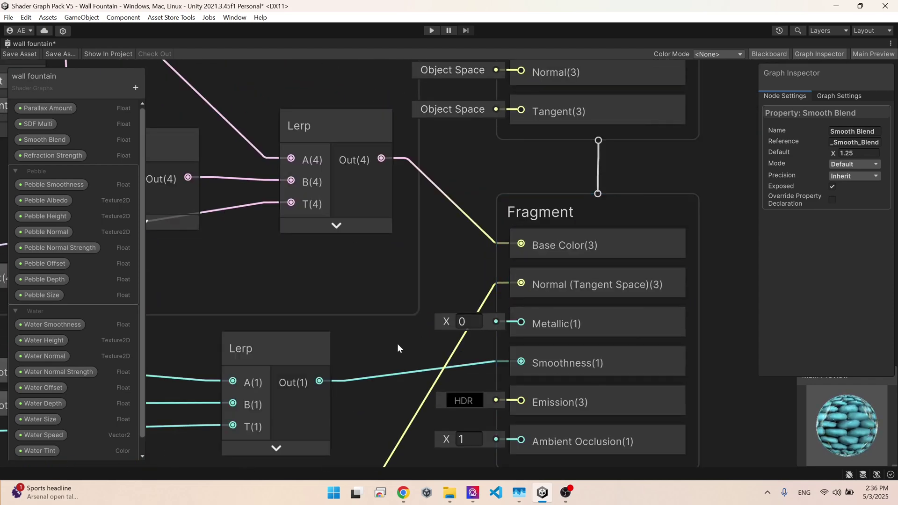
- Locate the Parallax UV group and trace its Tiling And Offset output to the Pebble Albedo texture sample
{"action": "scroll", "coordinate": [388, 343], "scroll_direction": "down", "scroll_amount": 3}
{"action": "scroll", "coordinate": [376, 344], "scroll_direction": "down", "scroll_amount": 3}
{"action": "middle_click_drag", "start_coordinate": [316, 316], "coordinate": [685, 212]}
{"action": "middle_click_drag", "start_coordinate": [425, 280], "coordinate": [588, 278]}
{"action": "scroll", "coordinate": [563, 363], "scroll_direction": "up", "scroll_amount": 2}
{"action": "scroll", "coordinate": [354, 172], "scroll_direction": "down", "scroll_amount": 5}
{"action": "scroll", "coordinate": [501, 340], "scroll_direction": "up", "scroll_amount": 3}
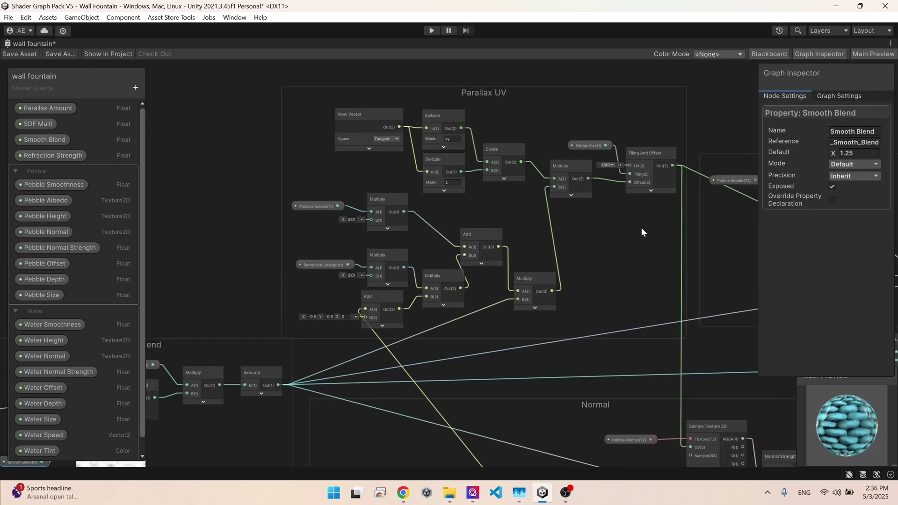
{"action": "scroll", "coordinate": [630, 290], "scroll_direction": "down", "scroll_amount": 2}
{"action": "scroll", "coordinate": [609, 327], "scroll_direction": "up", "scroll_amount": 4}
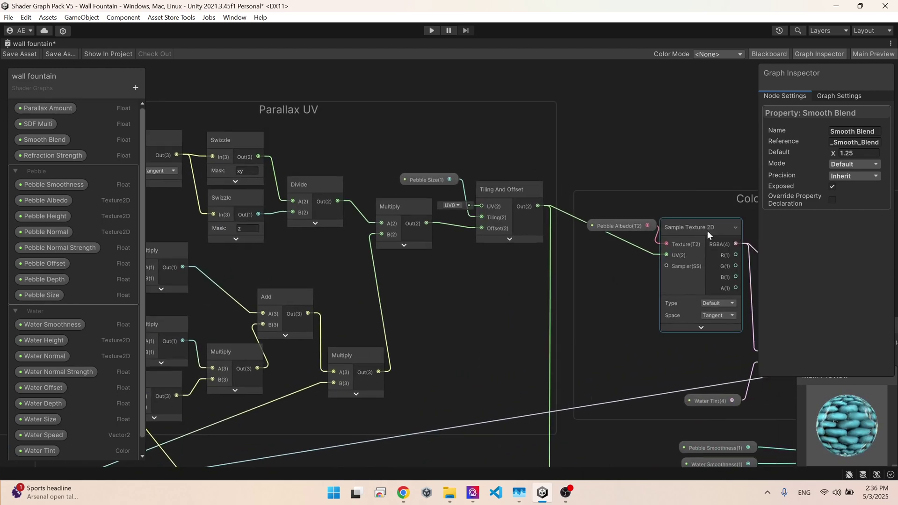
{"action": "middle_click_drag", "start_coordinate": [525, 252], "coordinate": [658, 271]}
{"action": "middle_click_drag", "start_coordinate": [700, 251], "coordinate": [707, 246]}
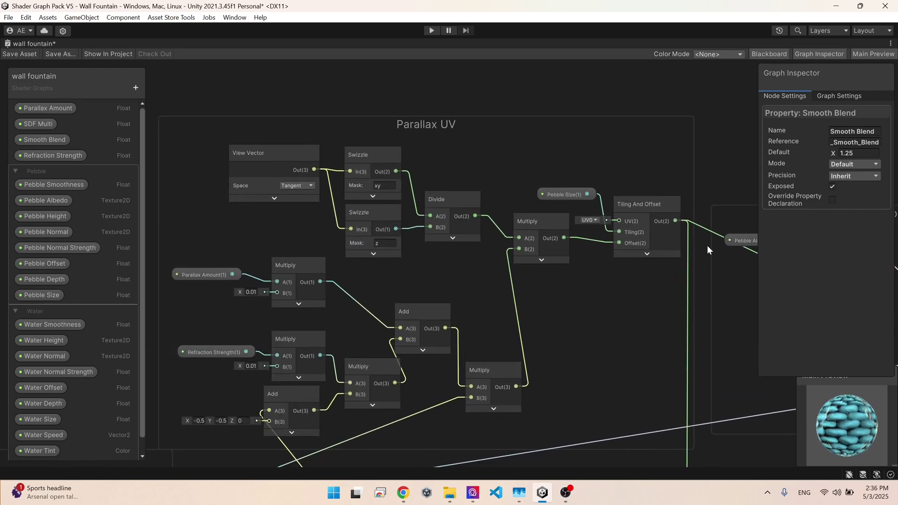
- Inspect the tangent-space View Vector and the xy and z Swizzle masks in the Parallax UV group, and select the Divide node
{"action": "scroll", "coordinate": [552, 354], "scroll_direction": "down", "scroll_amount": 2}
{"action": "middle_click_drag", "start_coordinate": [553, 353], "coordinate": [598, 299]}
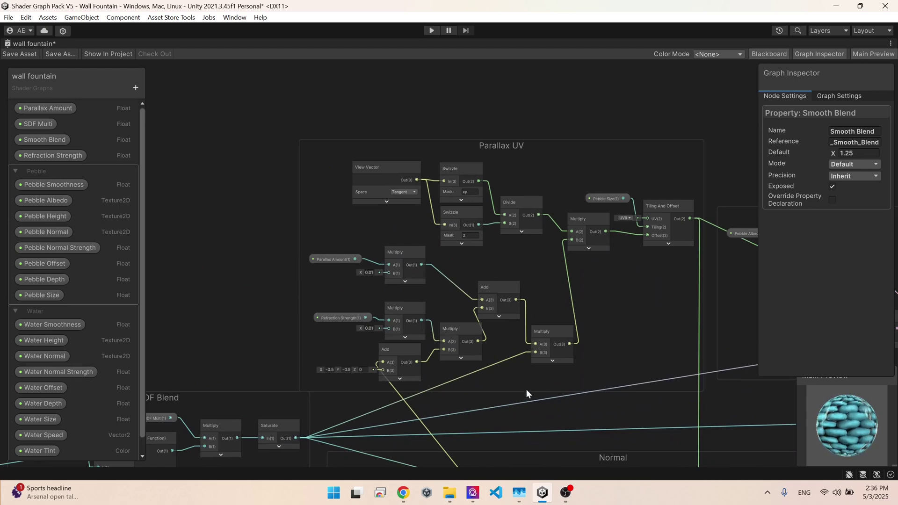
{"action": "scroll", "coordinate": [522, 376], "scroll_direction": "up", "scroll_amount": 2}
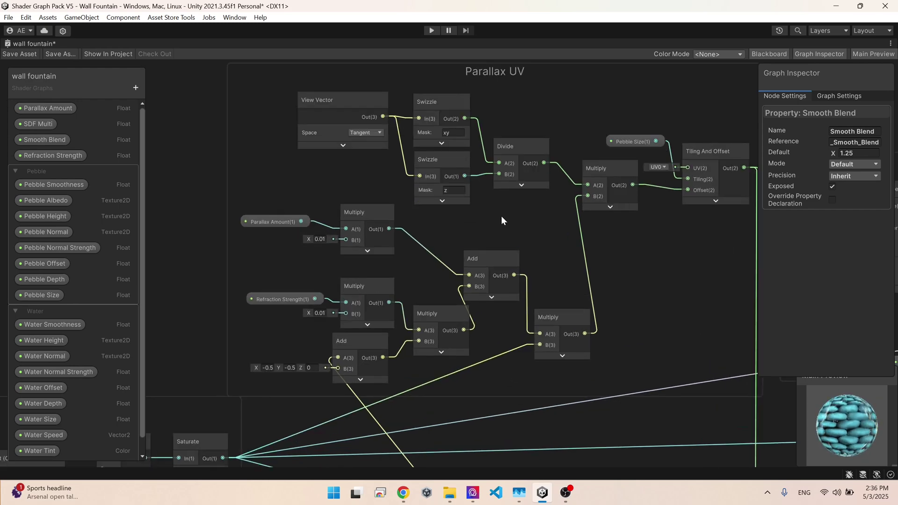
{"action": "middle_click_drag", "start_coordinate": [494, 231], "coordinate": [480, 346]}
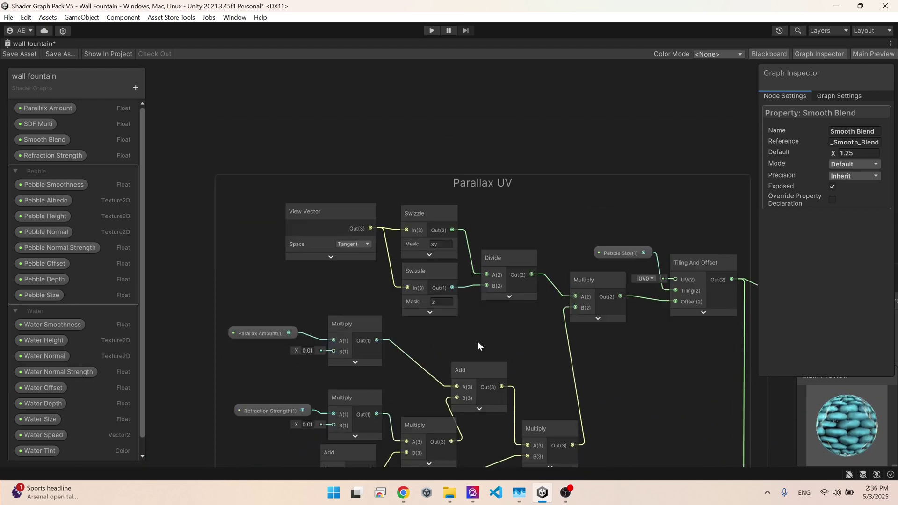
{"action": "scroll", "coordinate": [480, 346], "scroll_direction": "up", "scroll_amount": 3}
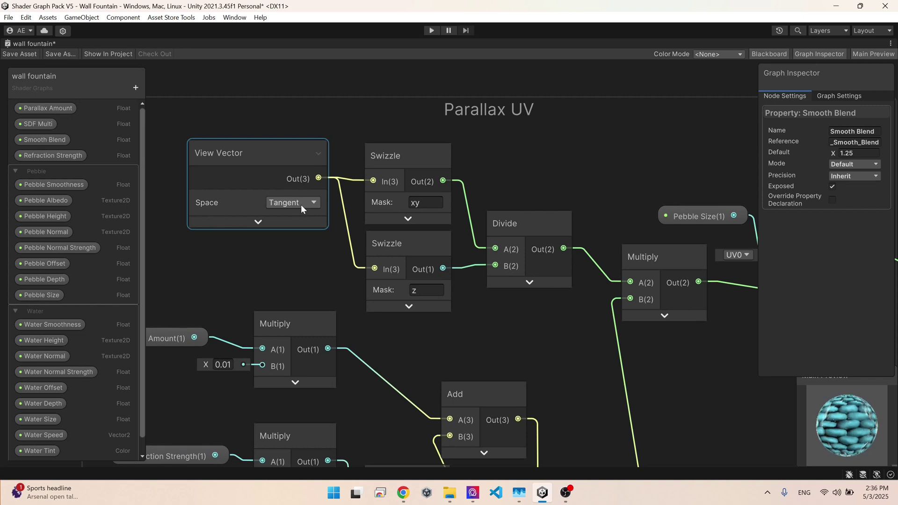
{"action": "left_click", "coordinate": [444, 194]}
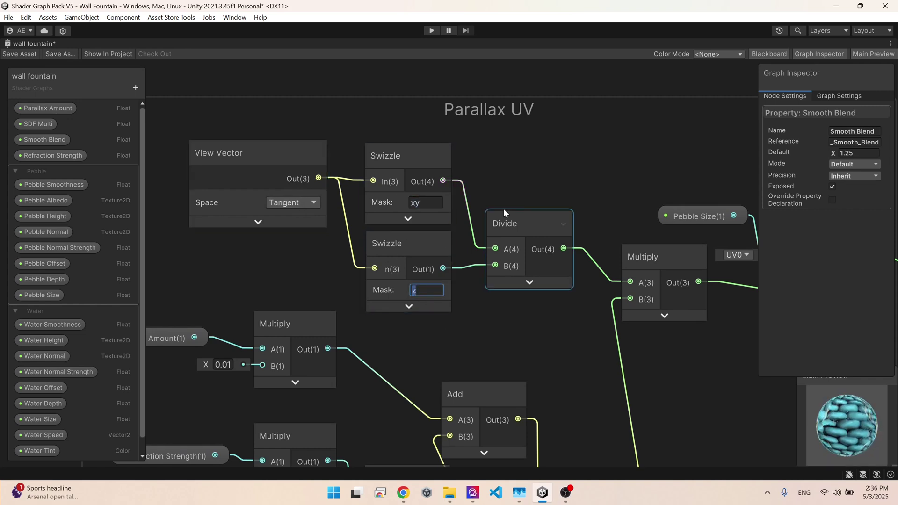
{"action": "left_click", "coordinate": [542, 225]}
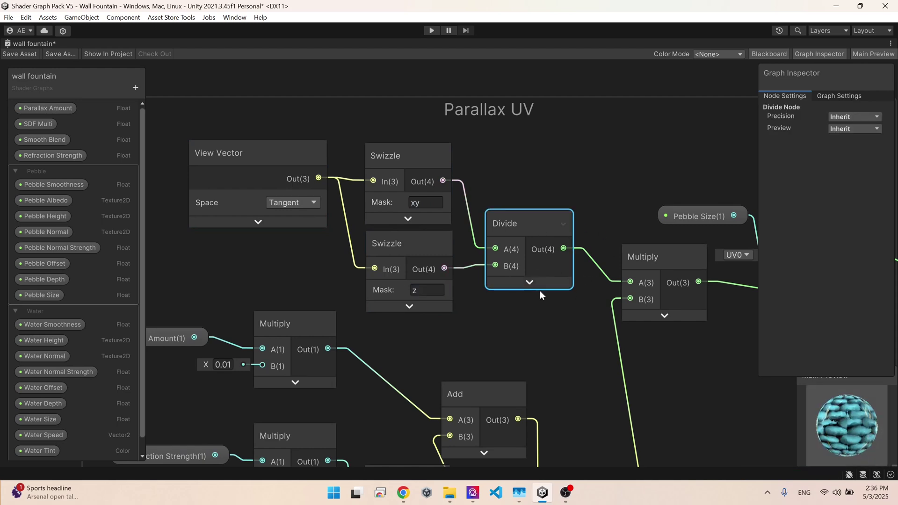
- Select the Parallax Amount property node and review its multiplication by 0.01
{"action": "scroll", "coordinate": [512, 313], "scroll_direction": "down", "scroll_amount": 3}
{"action": "middle_click_drag", "start_coordinate": [509, 241], "coordinate": [534, 242]}
{"action": "middle_click_drag", "start_coordinate": [424, 303], "coordinate": [471, 215]}
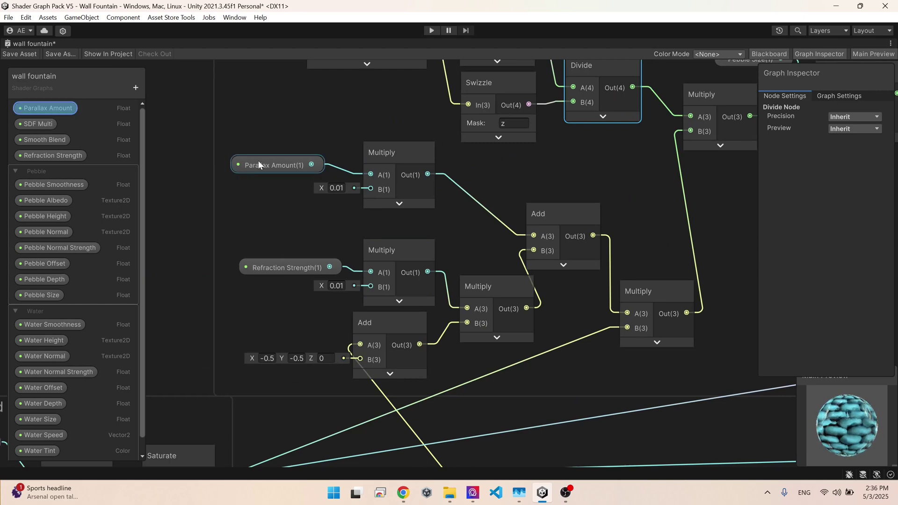
{"action": "left_click", "coordinate": [276, 167]}
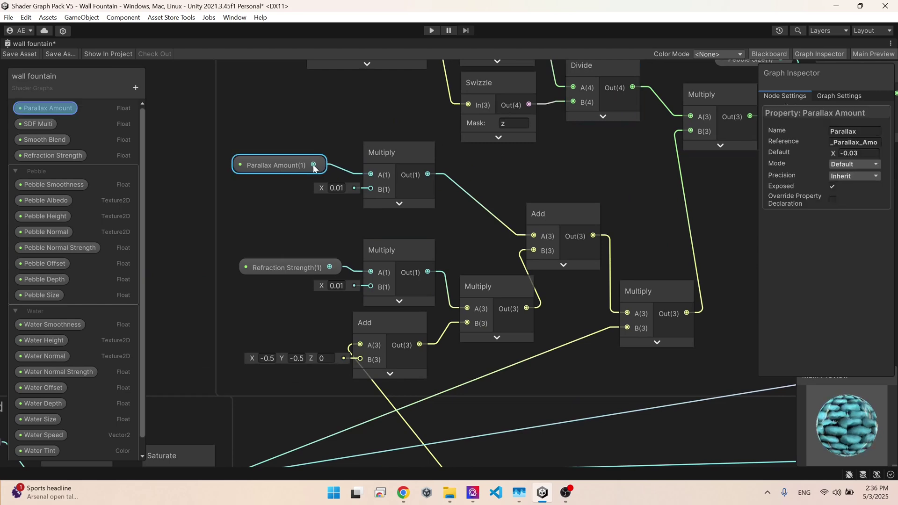
{"action": "left_click", "coordinate": [282, 169]}
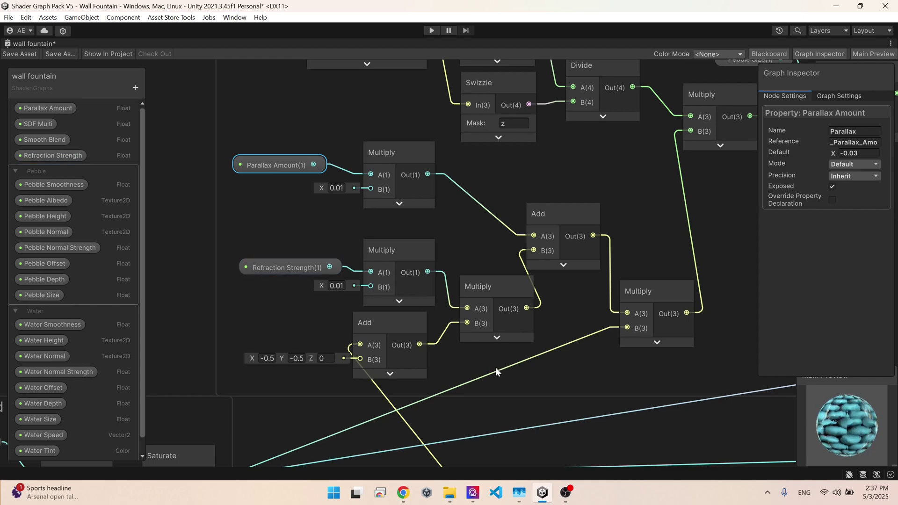
- Trace the Parallax UV group's Add input back to the Water Normal texture sample and its Normal Strength node
{"action": "scroll", "coordinate": [417, 363], "scroll_direction": "down", "scroll_amount": 2}
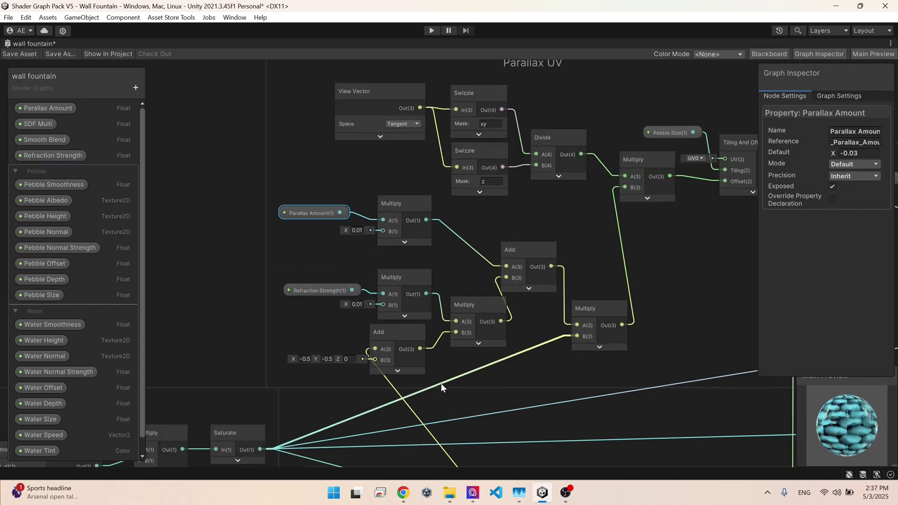
{"action": "middle_click_drag", "start_coordinate": [476, 399], "coordinate": [473, 71]}
{"action": "middle_click_drag", "start_coordinate": [565, 310], "coordinate": [461, 151]}
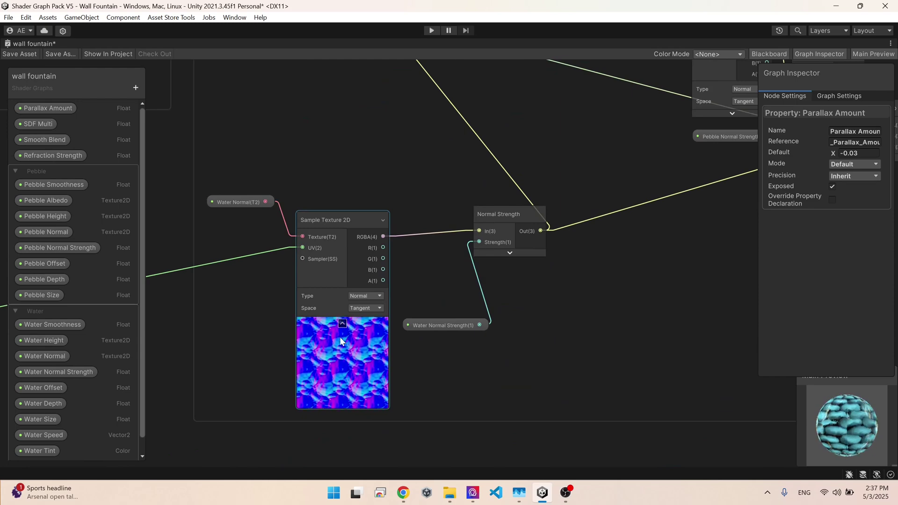
{"action": "scroll", "coordinate": [329, 369], "scroll_direction": "up", "scroll_amount": 2}
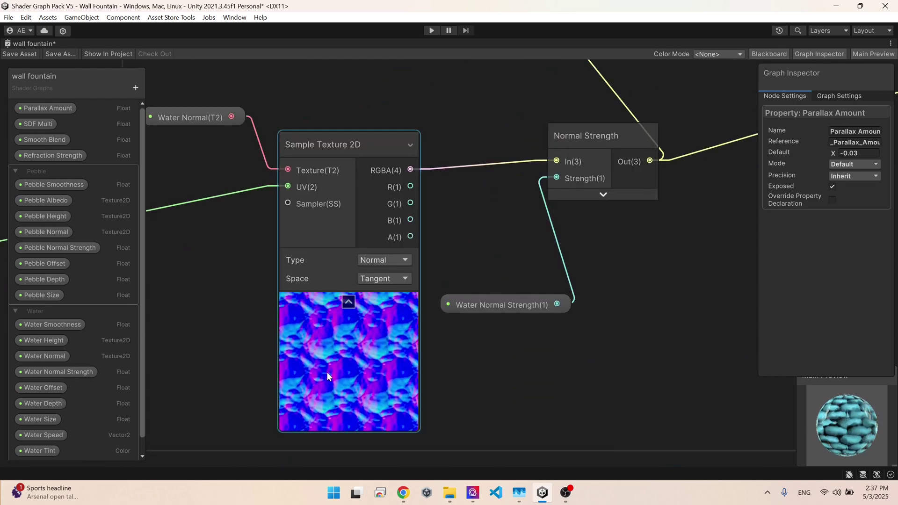
{"action": "scroll", "coordinate": [352, 205], "scroll_direction": "down", "scroll_amount": 3}
{"action": "middle_click_drag", "start_coordinate": [327, 102], "coordinate": [365, 270]}
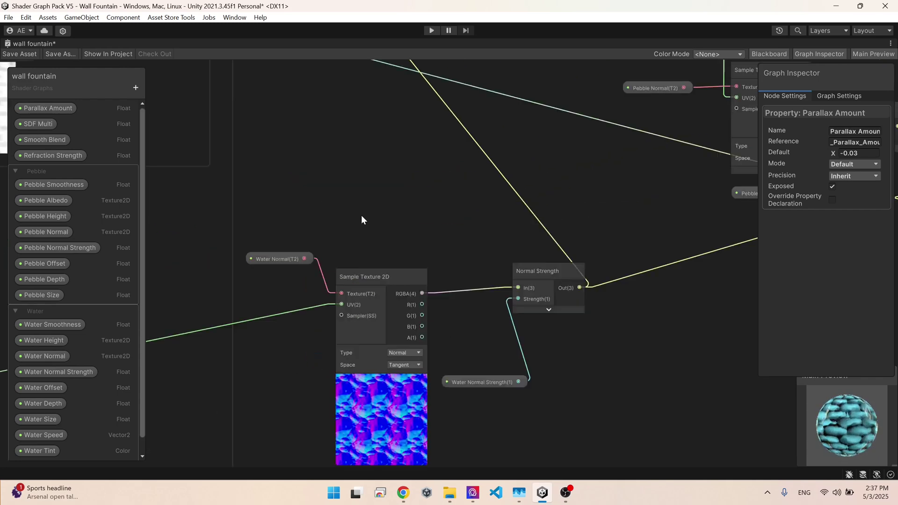
- Examine the refraction branch, where the offset water normal is multiplied by the scaled Refraction Strength and added to Parallax Amount
{"action": "scroll", "coordinate": [365, 271], "scroll_direction": "down", "scroll_amount": 1}
{"action": "middle_click_drag", "start_coordinate": [341, 150], "coordinate": [369, 328]}
{"action": "scroll", "coordinate": [376, 213], "scroll_direction": "up", "scroll_amount": 5}
{"action": "middle_click_drag", "start_coordinate": [249, 123], "coordinate": [275, 275]}
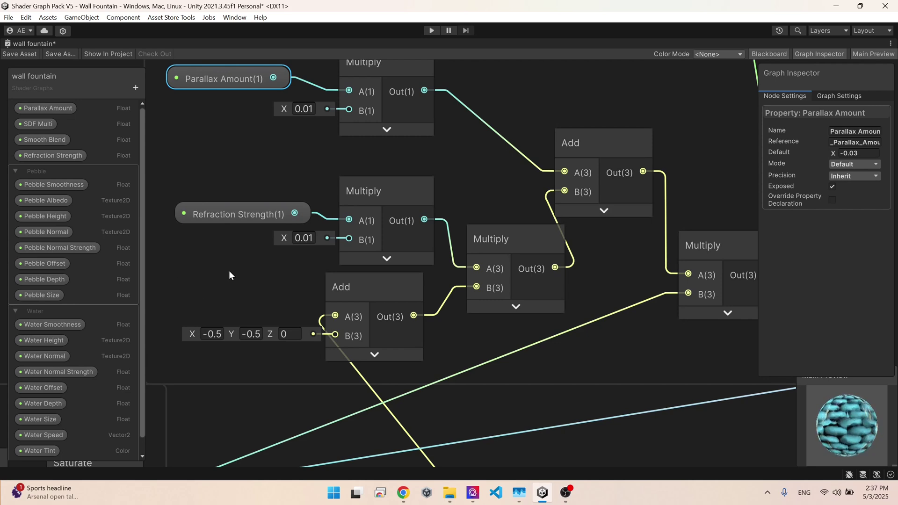
{"action": "middle_click_drag", "start_coordinate": [285, 256], "coordinate": [315, 277]}
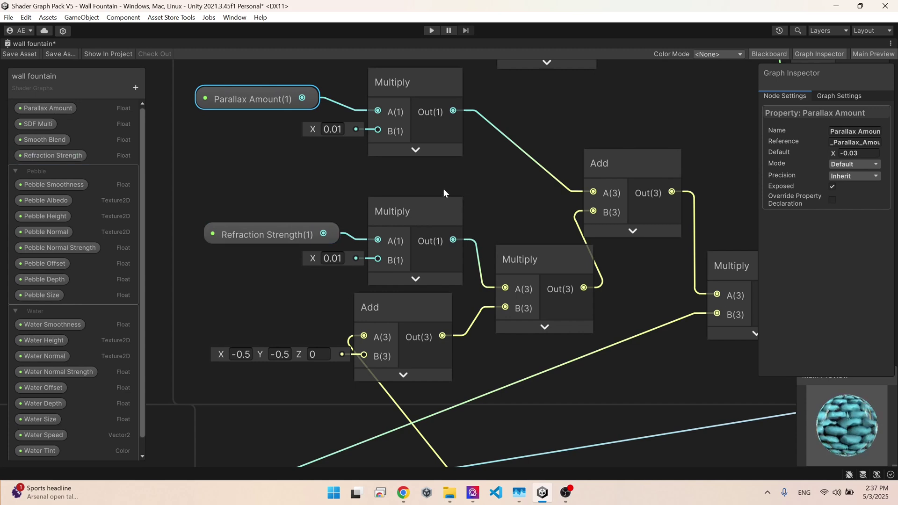
{"action": "middle_click_drag", "start_coordinate": [517, 192], "coordinate": [472, 281]}
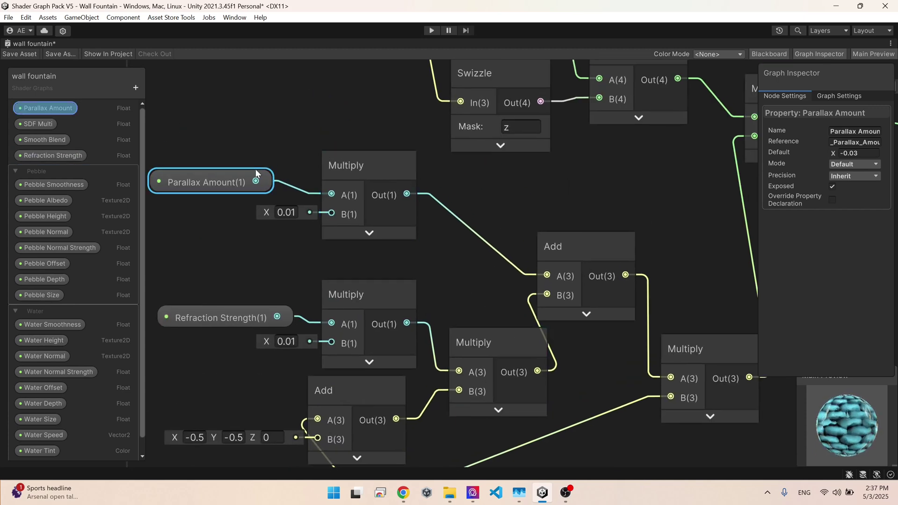
- Check how the combined parallax and refraction value is multiplied by the SDF Blend group's Saturate output
{"action": "middle_click_drag", "start_coordinate": [578, 301], "coordinate": [324, 155]}
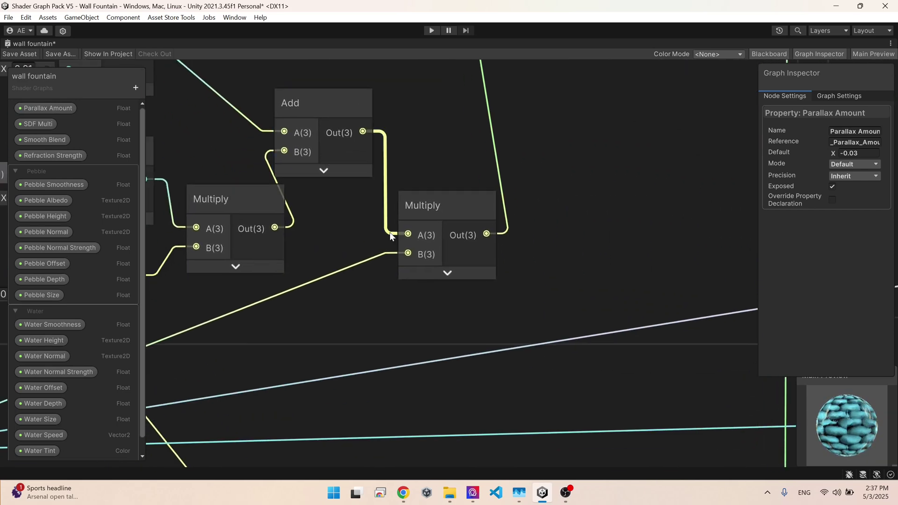
{"action": "scroll", "coordinate": [430, 252], "scroll_direction": "down", "scroll_amount": 4}
{"action": "middle_click_drag", "start_coordinate": [244, 304], "coordinate": [494, 229]}
{"action": "scroll", "coordinate": [493, 230], "scroll_direction": "up", "scroll_amount": 2}
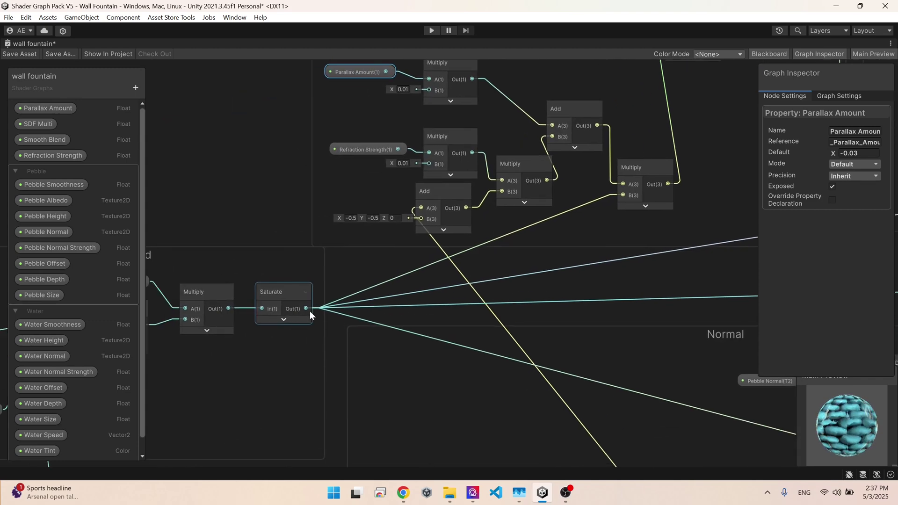
- Follow the divided view vector through the final Multiply and the Tiling And Offset node, with Pebble Size as tiling, to the Color group
{"action": "middle_click_drag", "start_coordinate": [604, 135], "coordinate": [463, 260]}
{"action": "scroll", "coordinate": [463, 261], "scroll_direction": "up", "scroll_amount": 4}
{"action": "middle_click_drag", "start_coordinate": [523, 201], "coordinate": [472, 370]}
{"action": "middle_click_drag", "start_coordinate": [390, 207], "coordinate": [506, 247]}
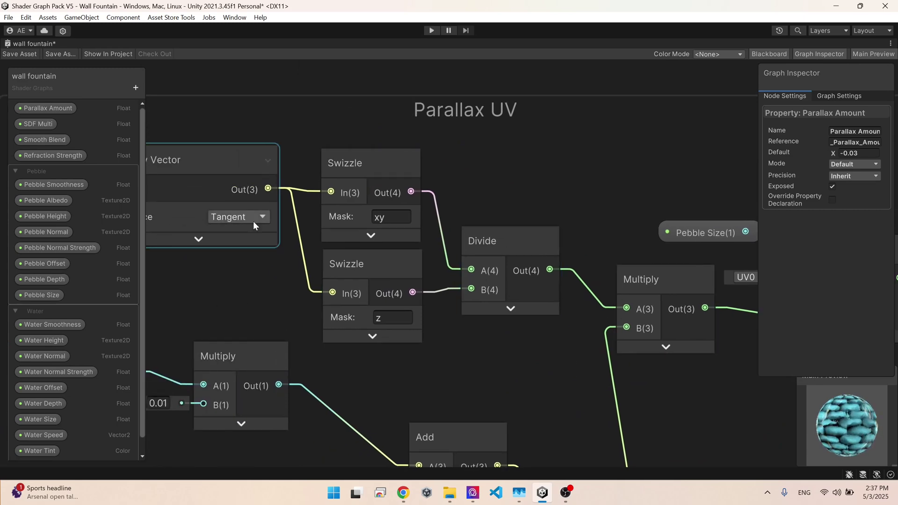
{"action": "middle_click_drag", "start_coordinate": [549, 344], "coordinate": [186, 291]}
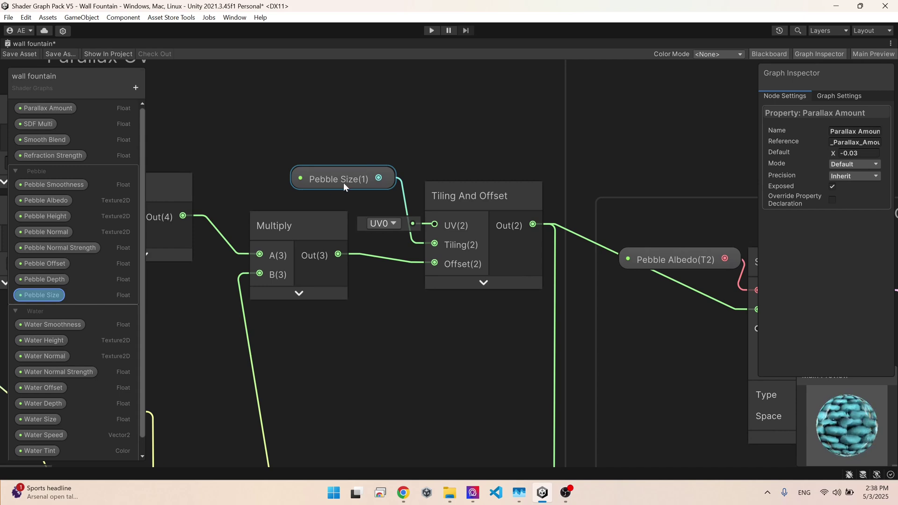
{"action": "scroll", "coordinate": [526, 282], "scroll_direction": "down", "scroll_amount": 2}
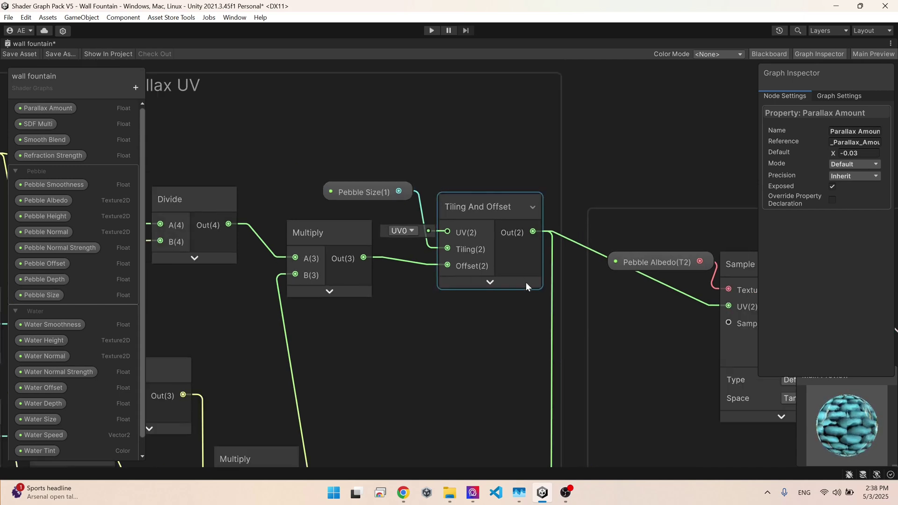
{"action": "middle_click_drag", "start_coordinate": [521, 281], "coordinate": [342, 204]}
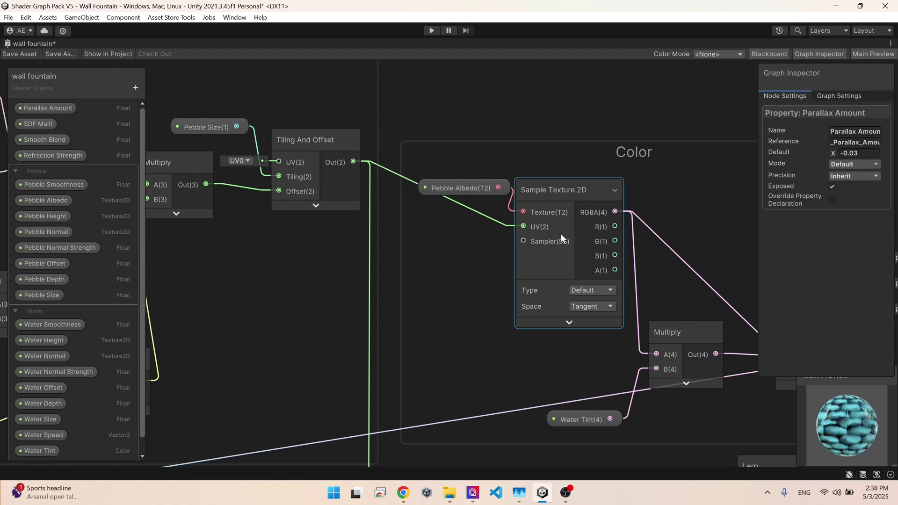
- Check the parallax UV connection to the Pebble Normal texture sample, and review the Water Tint multiplication in the Color group
{"action": "scroll", "coordinate": [466, 346], "scroll_direction": "down", "scroll_amount": 6}
{"action": "middle_click_drag", "start_coordinate": [466, 346], "coordinate": [449, 32]}
{"action": "scroll", "coordinate": [458, 198], "scroll_direction": "up", "scroll_amount": 8}
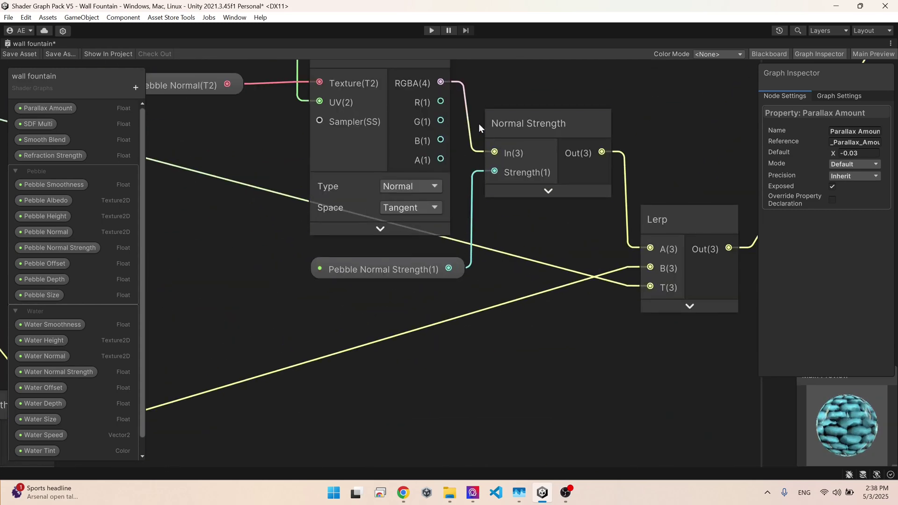
{"action": "middle_click_drag", "start_coordinate": [435, 104], "coordinate": [405, 263]}
{"action": "scroll", "coordinate": [392, 251], "scroll_direction": "down", "scroll_amount": 5}
{"action": "scroll", "coordinate": [384, 184], "scroll_direction": "up", "scroll_amount": 6}
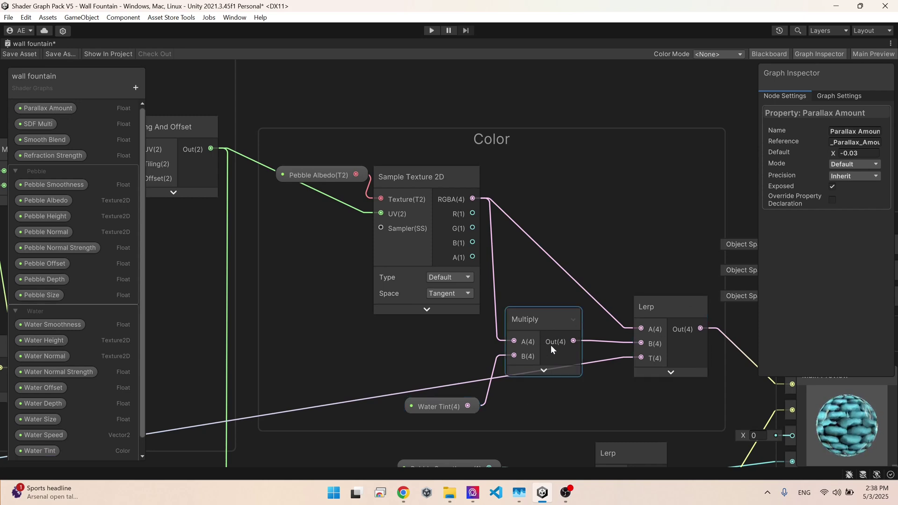
- Trace the SDF Blend group's Saturate output to the Color group's Lerp, and follow the blended color to the Fragment Base Color
{"action": "scroll", "coordinate": [321, 387], "scroll_direction": "down", "scroll_amount": 1}
{"action": "middle_click_drag", "start_coordinate": [321, 387], "coordinate": [628, 256]}
{"action": "scroll", "coordinate": [628, 257], "scroll_direction": "down", "scroll_amount": 3}
{"action": "middle_click_drag", "start_coordinate": [586, 229], "coordinate": [489, 254]}
{"action": "scroll", "coordinate": [649, 244], "scroll_direction": "up", "scroll_amount": 5}
{"action": "middle_click_drag", "start_coordinate": [650, 244], "coordinate": [491, 318]}
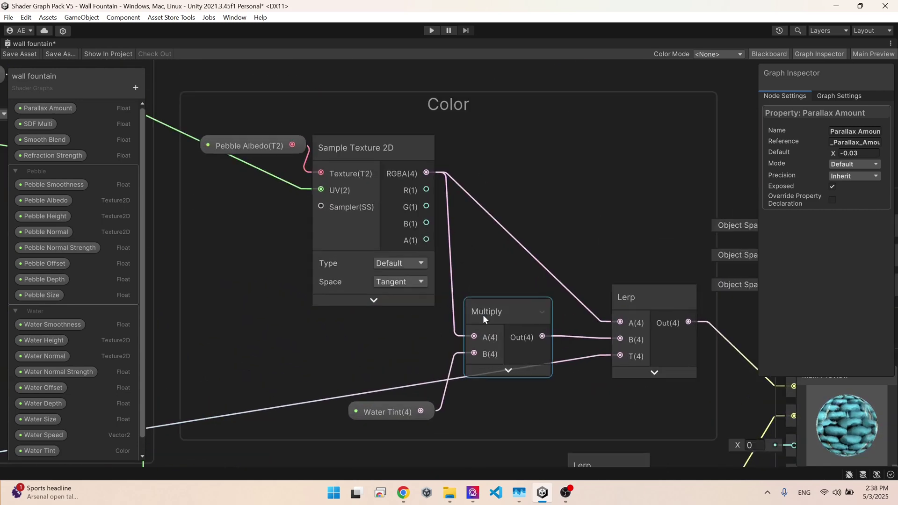
{"action": "scroll", "coordinate": [636, 358], "scroll_direction": "up", "scroll_amount": 1}
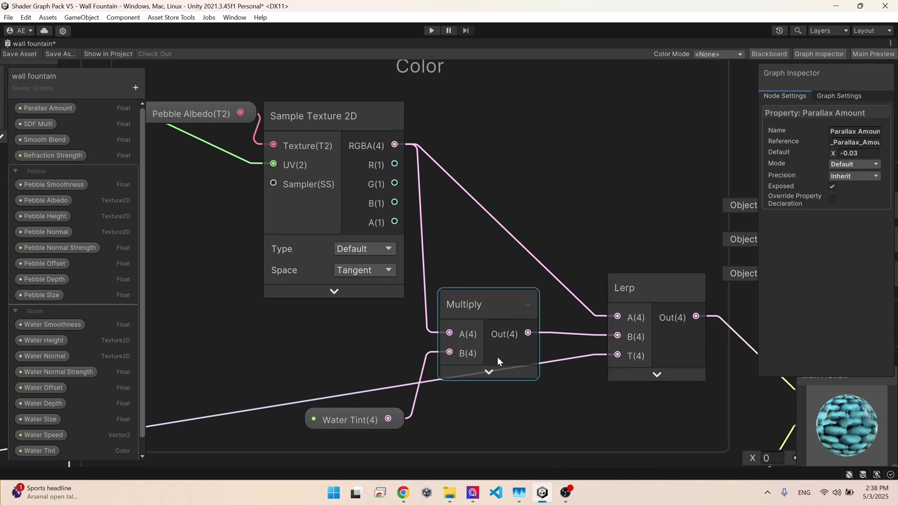
{"action": "scroll", "coordinate": [384, 372], "scroll_direction": "down", "scroll_amount": 2}
{"action": "middle_click_drag", "start_coordinate": [384, 372], "coordinate": [251, 230]}
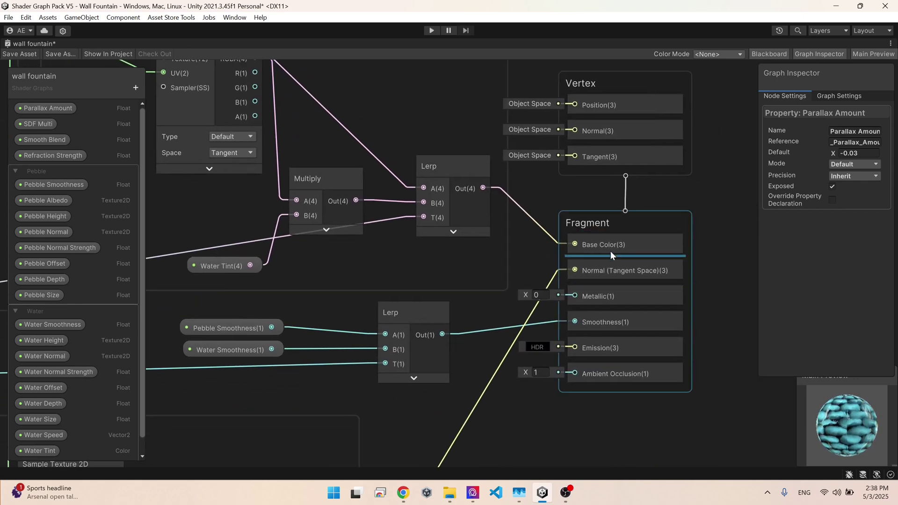
- Trace the smoothness Lerp's T input back to the SDF Blend group's Saturate output and return to the Lerp
{"action": "middle_click_drag", "start_coordinate": [267, 313], "coordinate": [391, 263]}
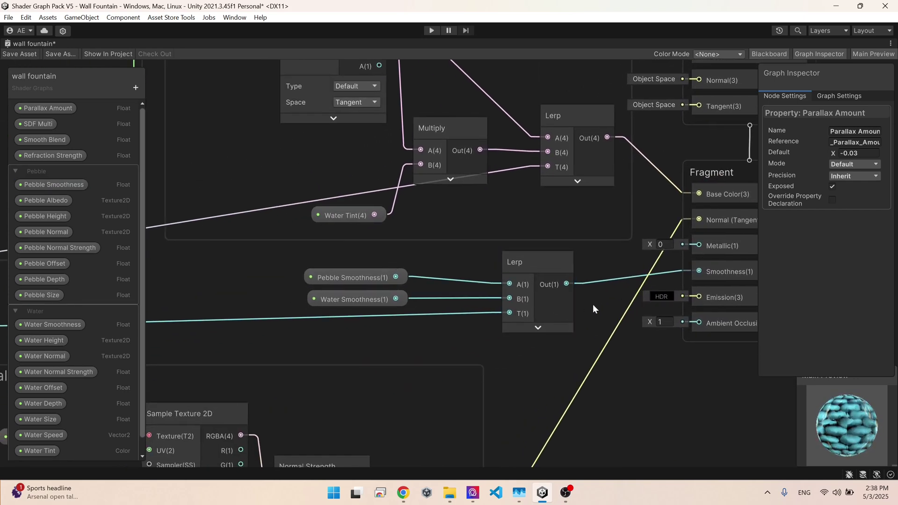
{"action": "middle_click_drag", "start_coordinate": [167, 324], "coordinate": [677, 272]}
{"action": "scroll", "coordinate": [673, 285], "scroll_direction": "down", "scroll_amount": 5}
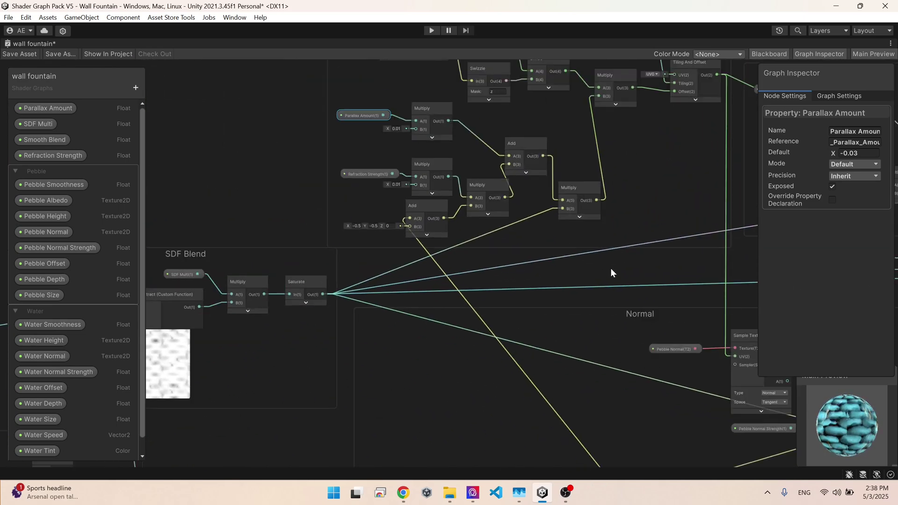
{"action": "scroll", "coordinate": [611, 268], "scroll_direction": "up", "scroll_amount": 8}
{"action": "middle_click_drag", "start_coordinate": [622, 320], "coordinate": [349, 329]}
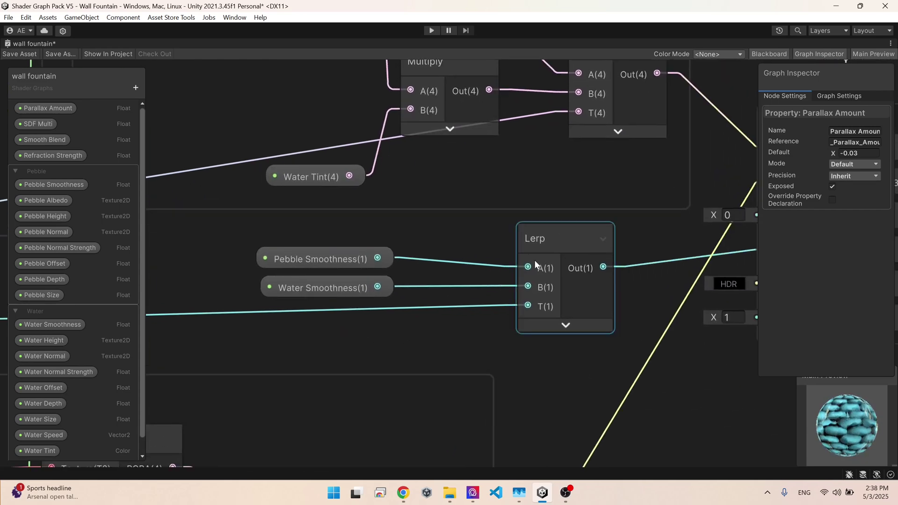
- Review the Pebble Smoothness and Water Smoothness inputs of the Lerp and its connection to the Fragment Smoothness
{"action": "left_click", "coordinate": [386, 267]}
{"action": "left_click", "coordinate": [302, 287]}
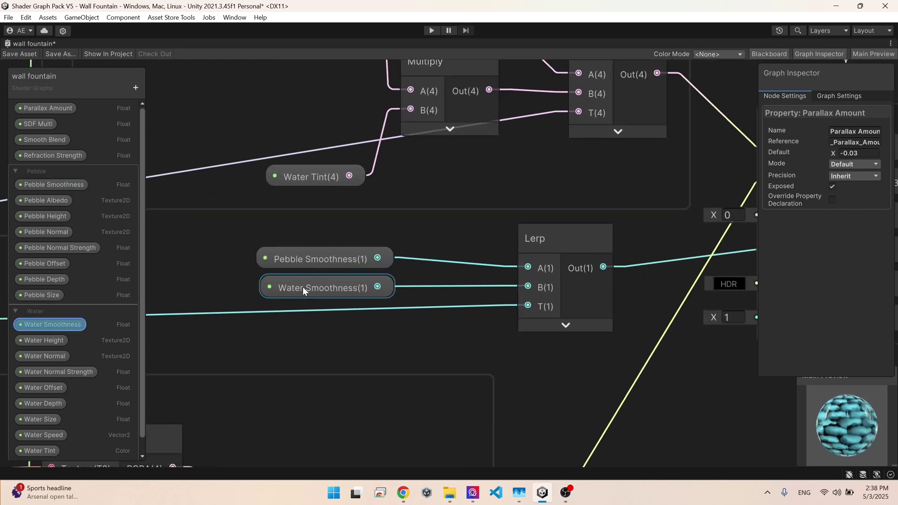
{"action": "left_click", "coordinate": [326, 334]}
{"action": "scroll", "coordinate": [326, 334], "scroll_direction": "down", "scroll_amount": 4}
{"action": "scroll", "coordinate": [305, 316], "scroll_direction": "up", "scroll_amount": 5}
{"action": "middle_click_drag", "start_coordinate": [389, 167], "coordinate": [368, 302]}
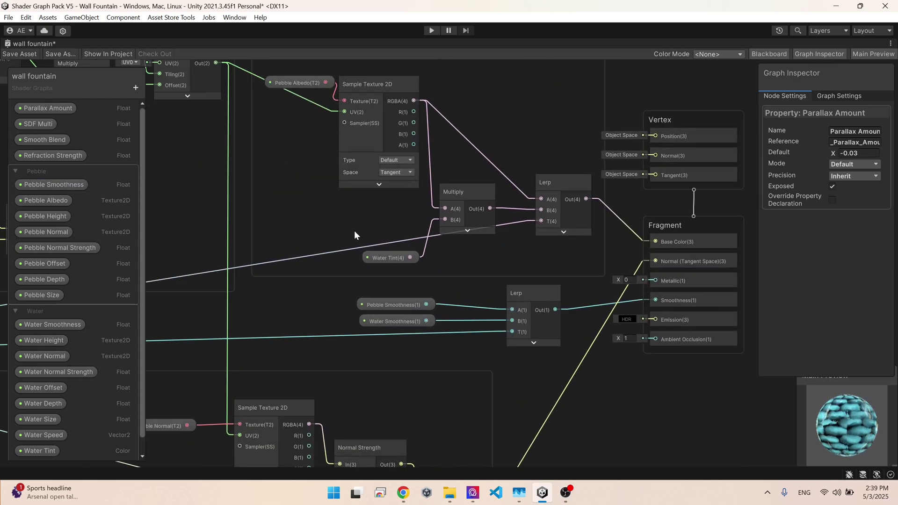